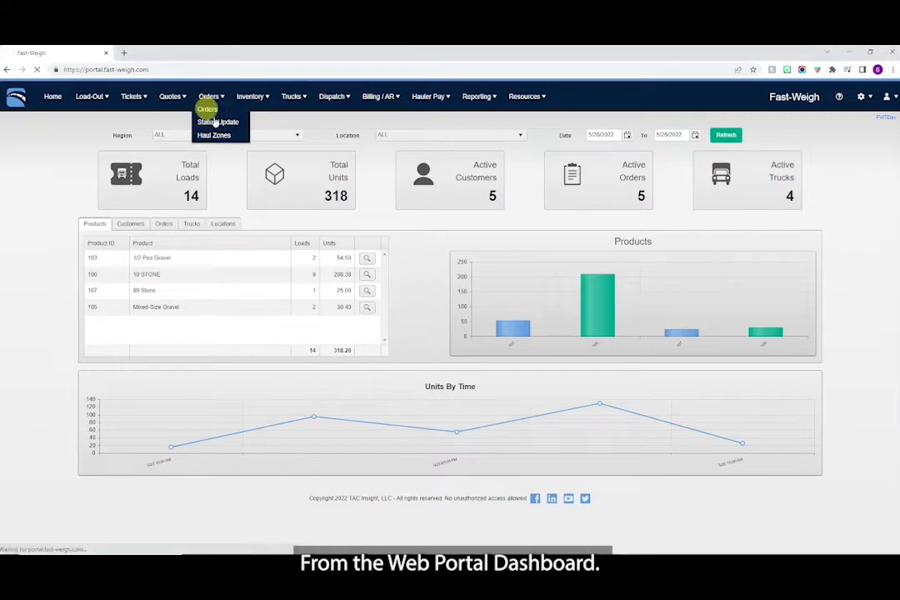
Open the Orders page and sort the order list by customer name in descending order.
{"action": "left_click", "coordinate": [206, 109]}
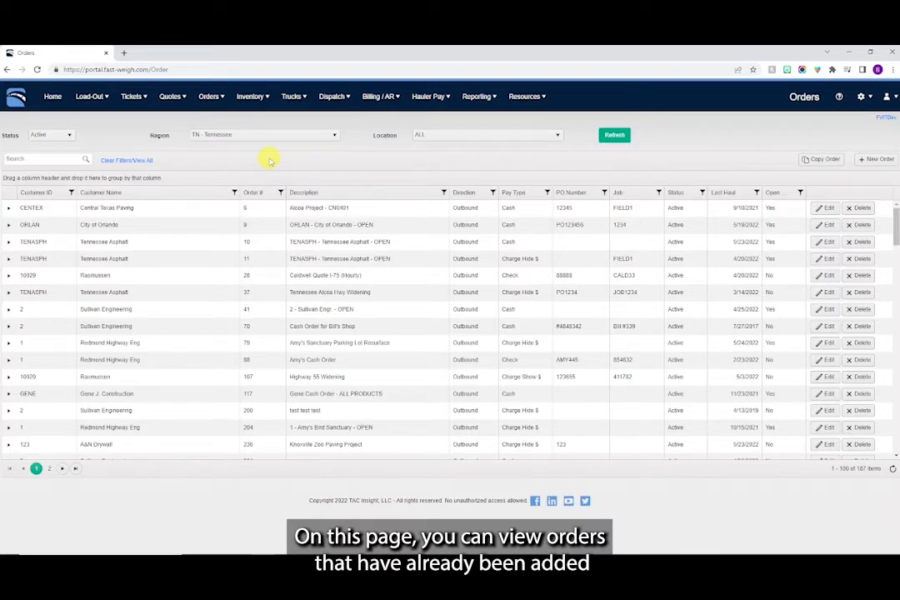
{"action": "left_click", "coordinate": [174, 194]}
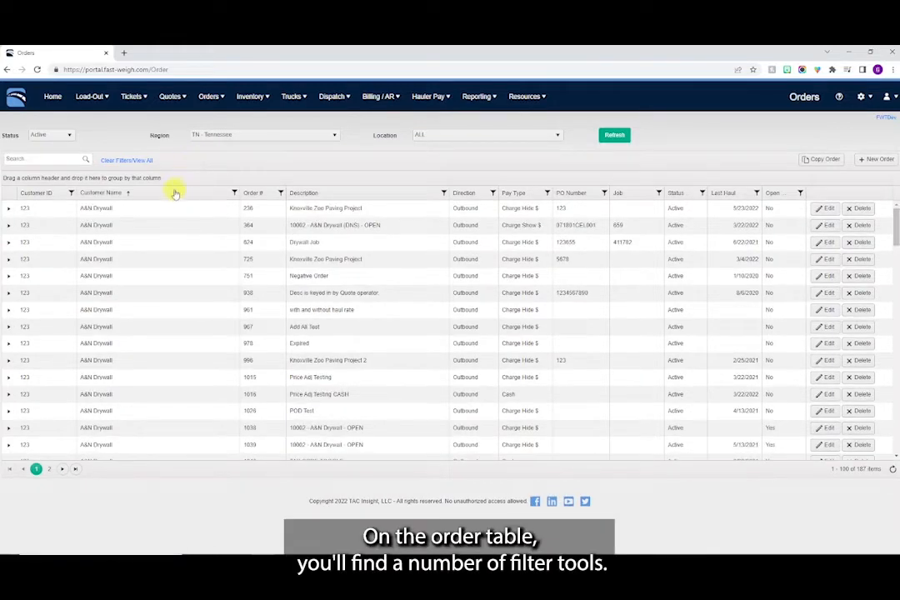
{"action": "left_click", "coordinate": [165, 194]}
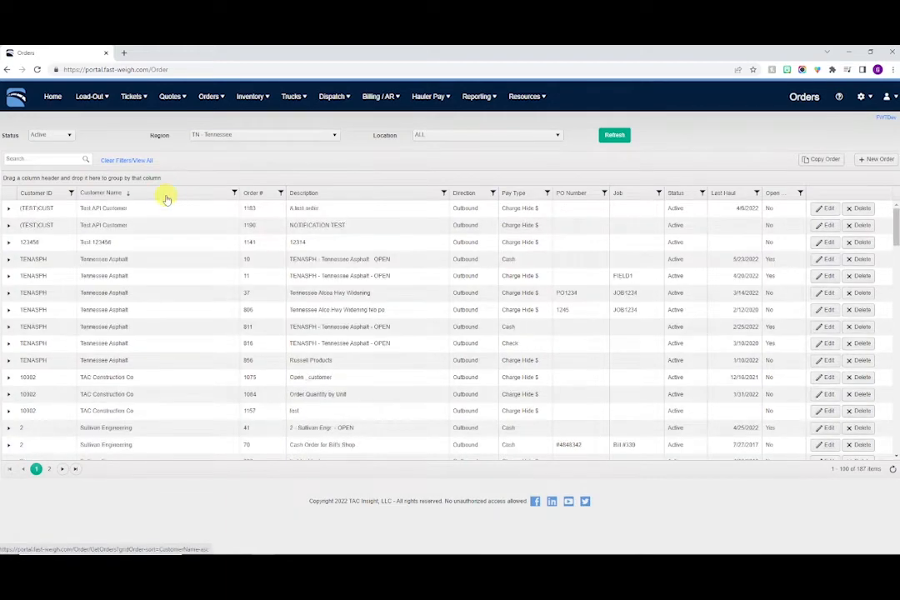
Search the order list for "knoxville" and clear the filters to view all orders.
{"action": "left_click", "coordinate": [62, 161]}
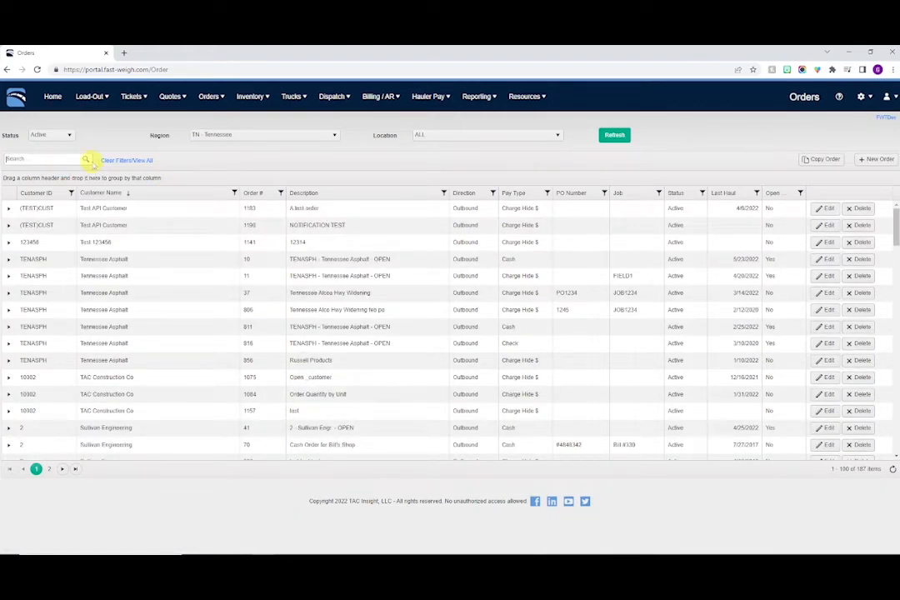
{"action": "type", "text": "knoxville"}
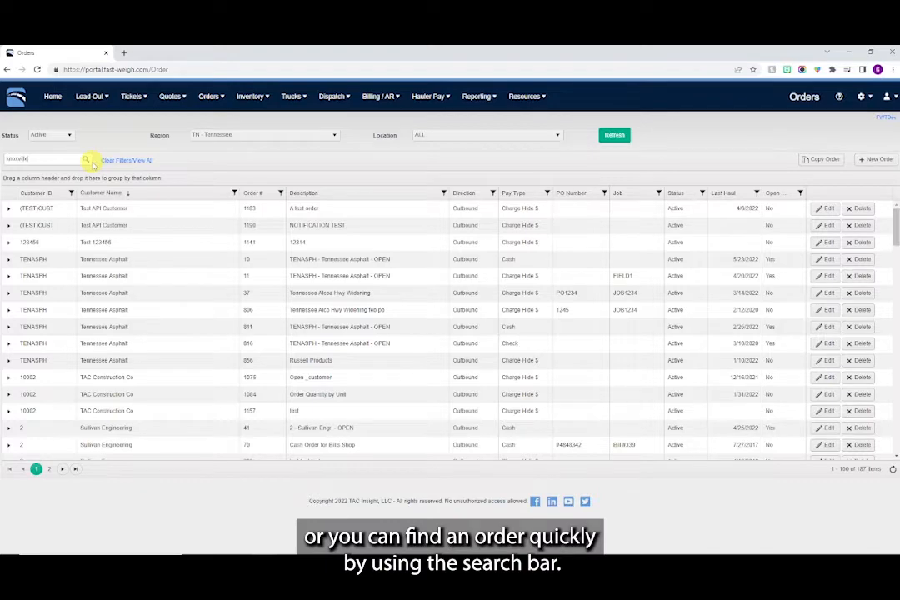
{"action": "left_click", "coordinate": [123, 161]}
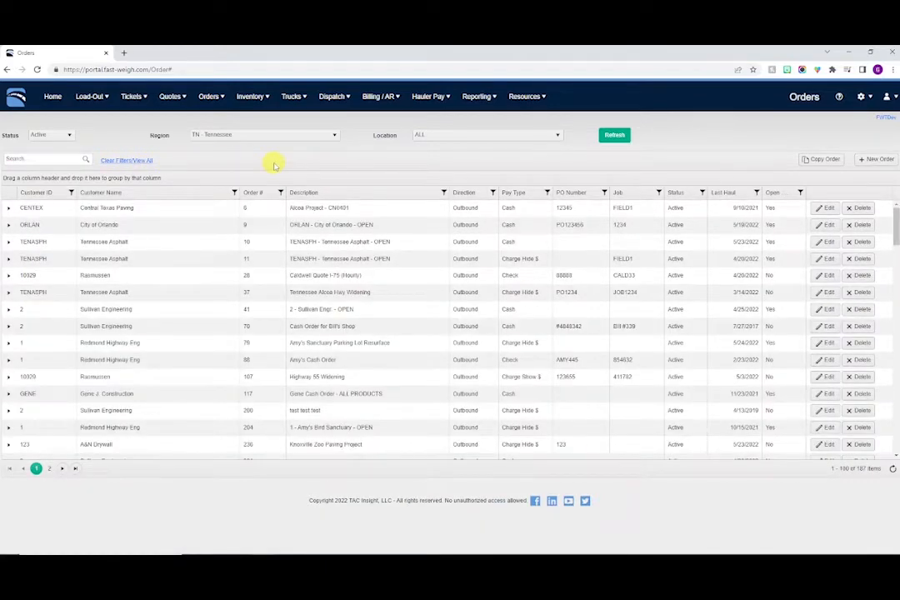
Filter the order list to order number equal to 6, and clear the filters again.
{"action": "left_click", "coordinate": [281, 192]}
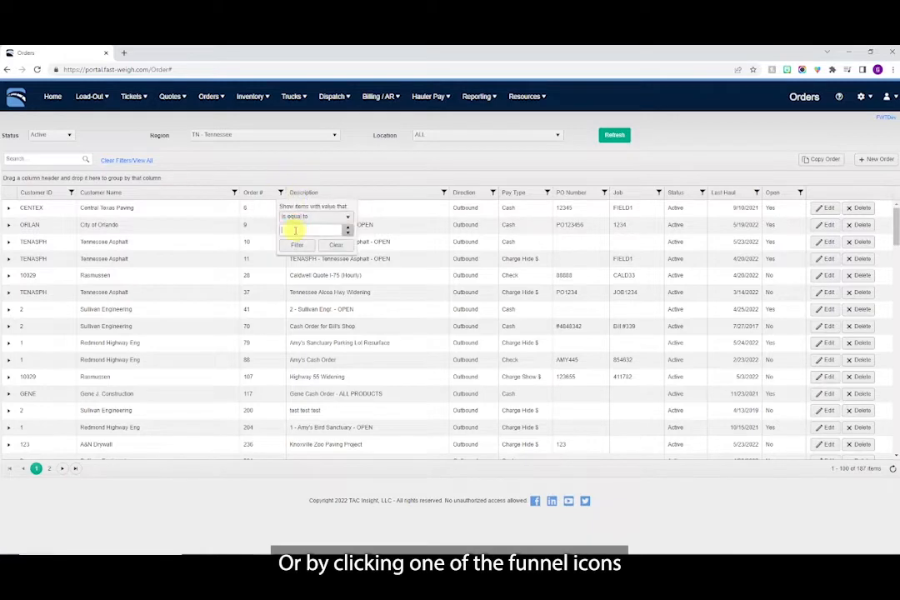
{"action": "type", "text": "6"}
{"action": "key", "text": "Return"}
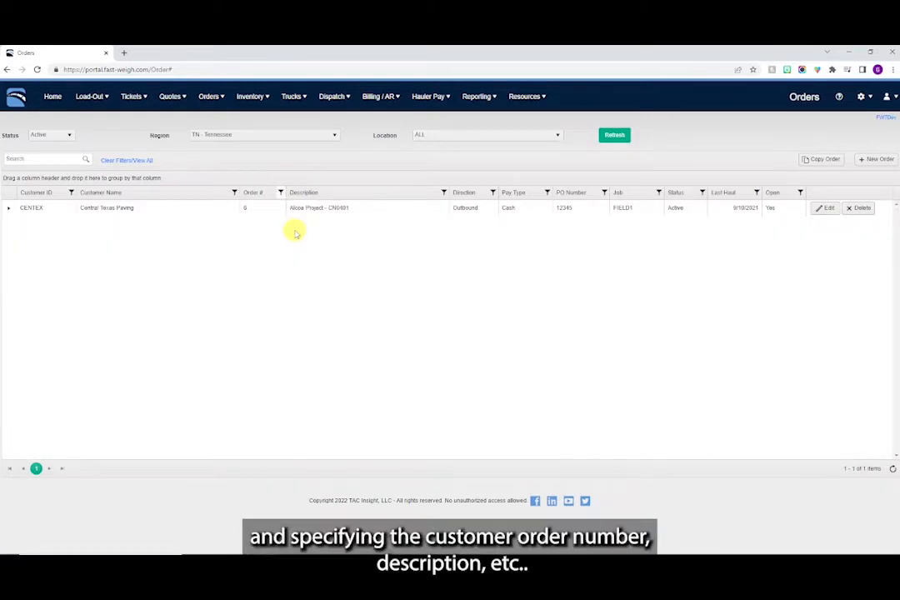
{"action": "left_click", "coordinate": [140, 161]}
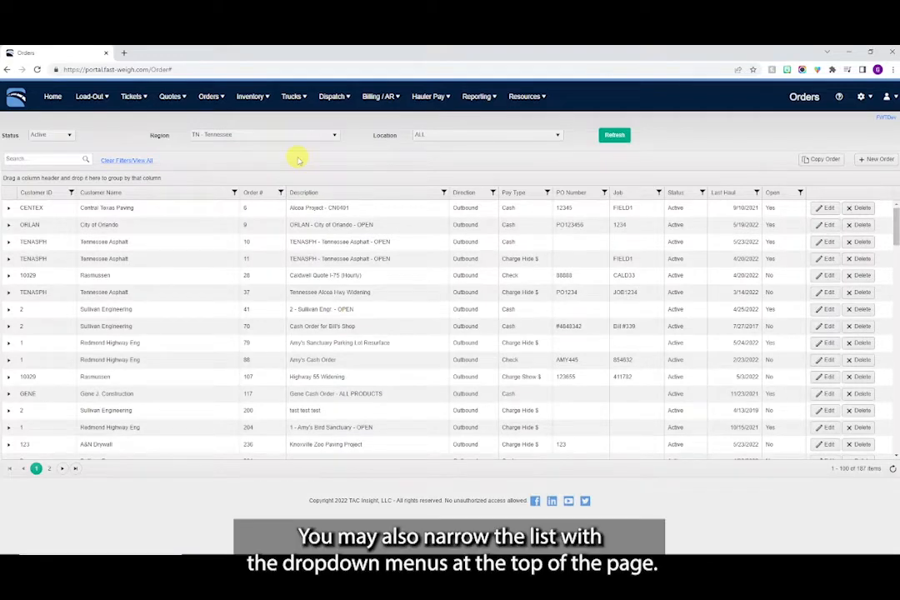
Refresh the order list for the TN - Tennessee region and open a new order.
{"action": "left_click", "coordinate": [293, 136]}
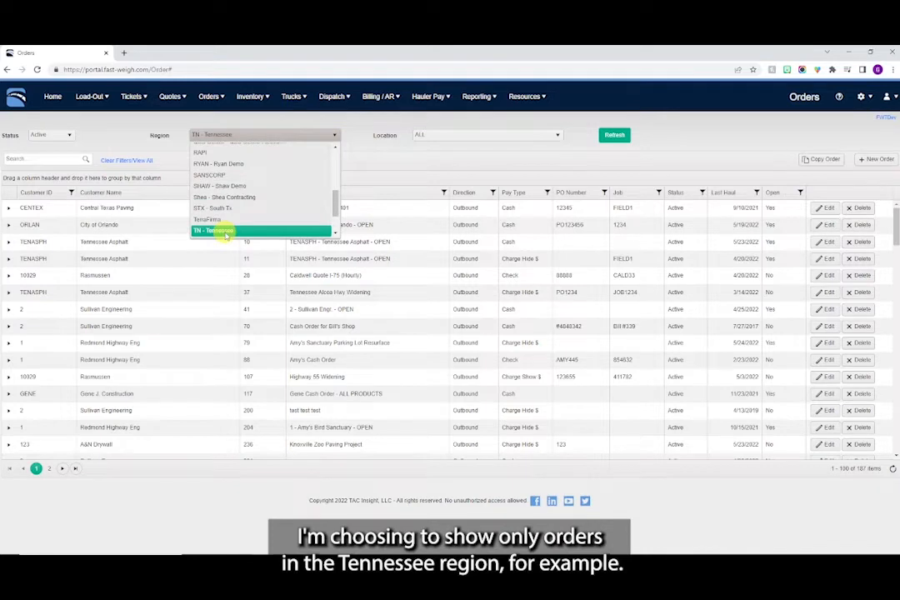
{"action": "left_click", "coordinate": [225, 231]}
{"action": "left_click", "coordinate": [615, 135]}
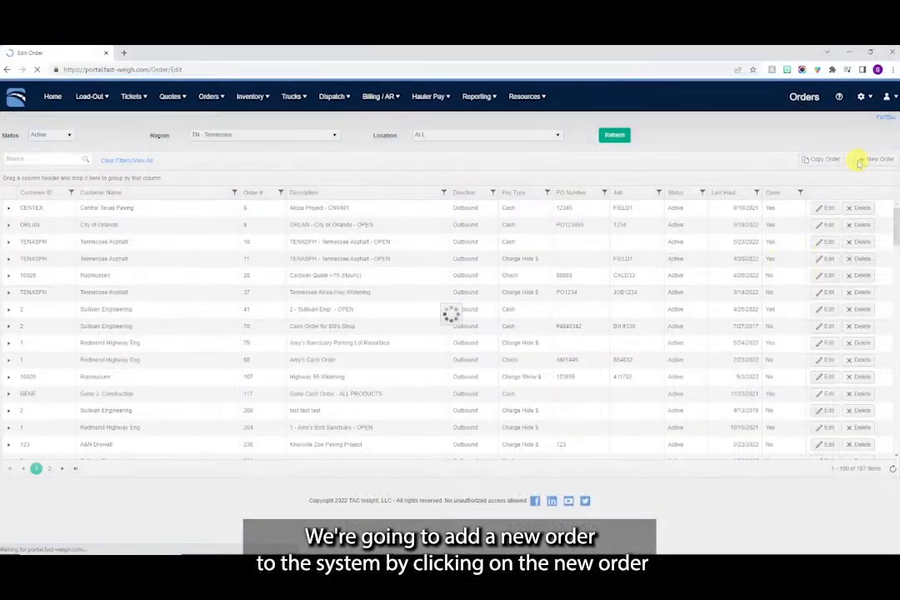
Enter "KNOXVILLE ZOO PAVING PROJECT" as the new order's description.
{"action": "left_click", "coordinate": [800, 265]}
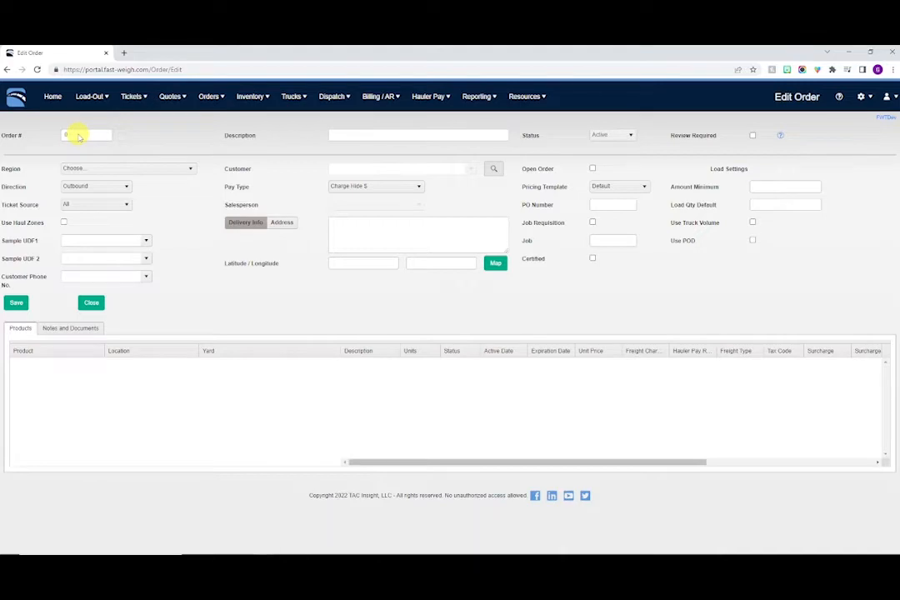
{"action": "left_click", "coordinate": [342, 137]}
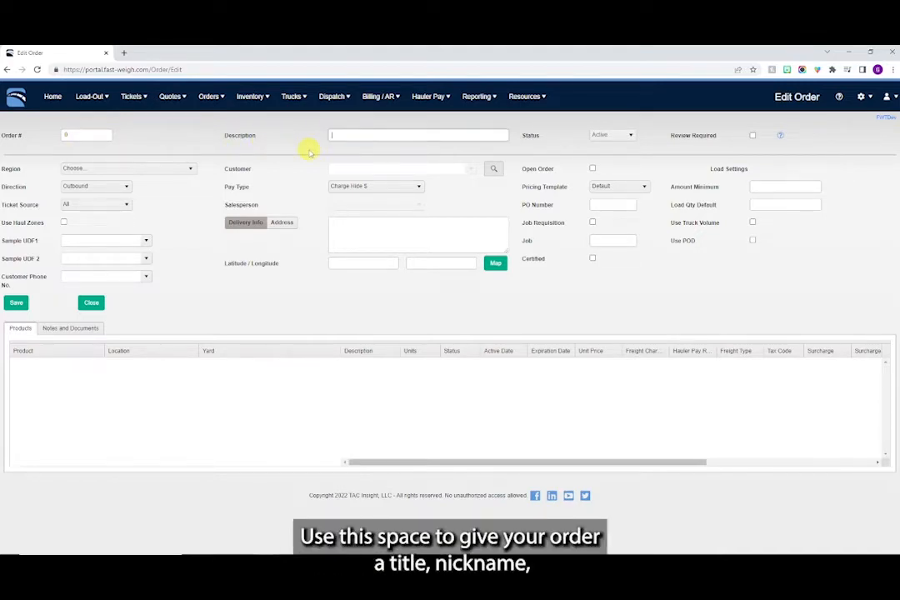
{"action": "type", "text": "K"}
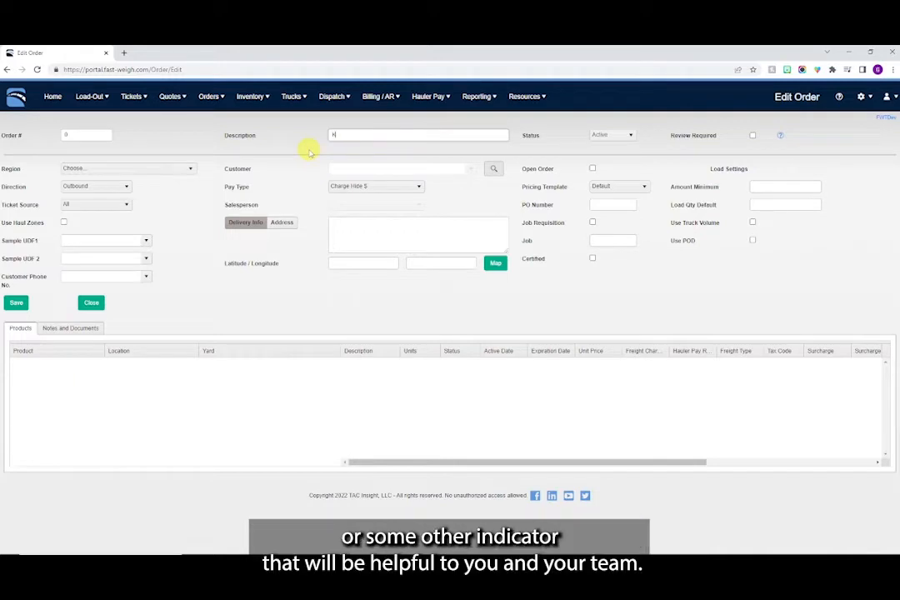
{"action": "type", "text": "NOXVILLE ZOO PAVING PROJECT"}
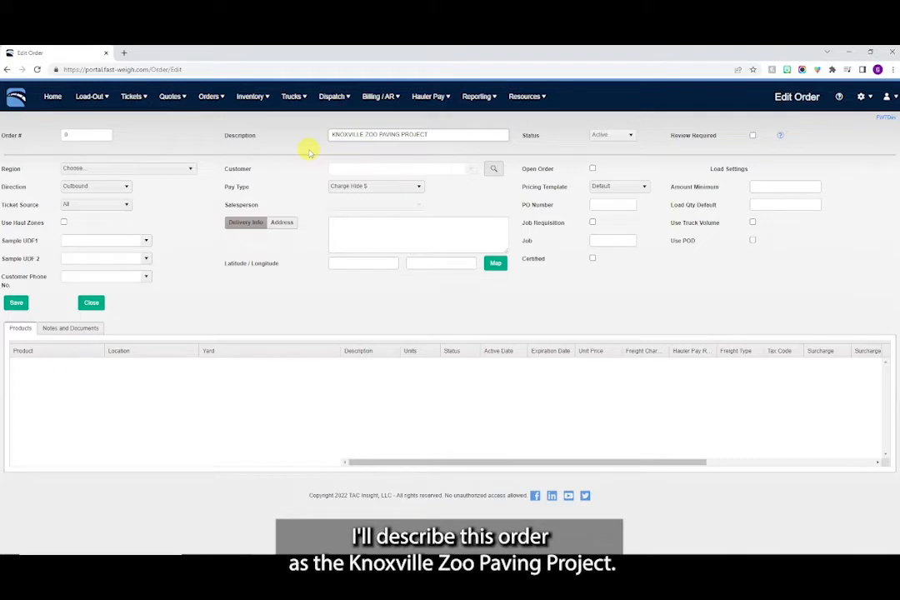
Switch the order status to Inactive and back to Active, and turn Review Required on and off again.
{"action": "left_click", "coordinate": [613, 135]}
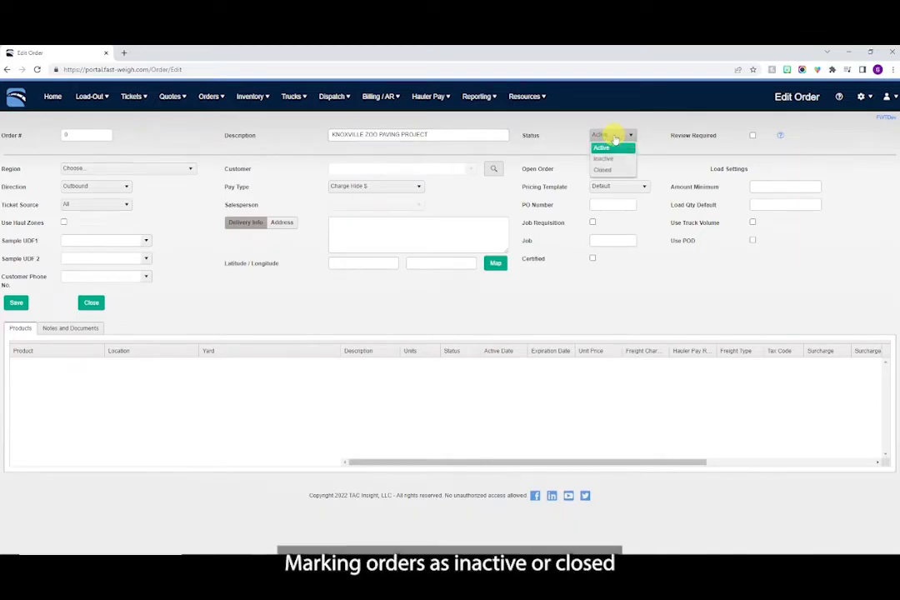
{"action": "left_click", "coordinate": [609, 156]}
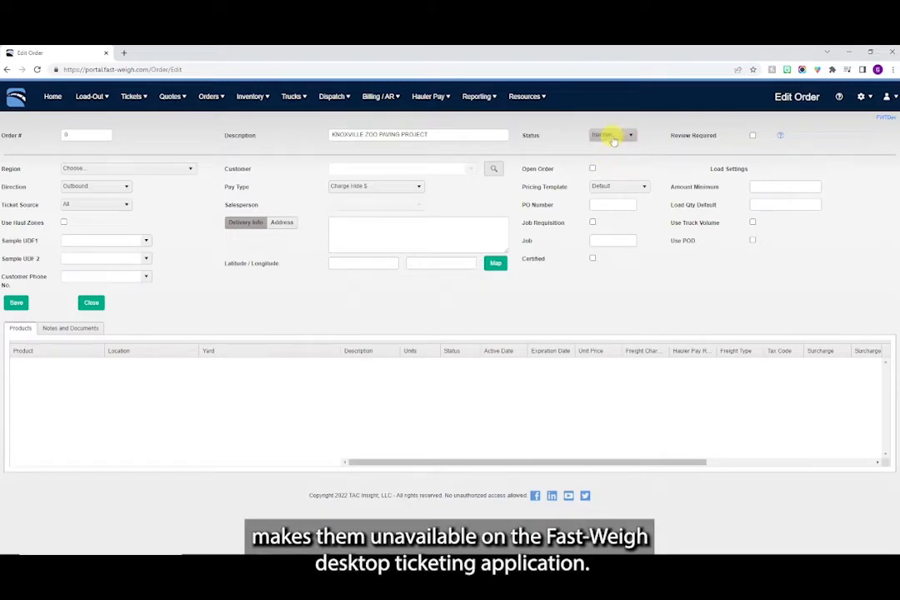
{"action": "left_click", "coordinate": [610, 136]}
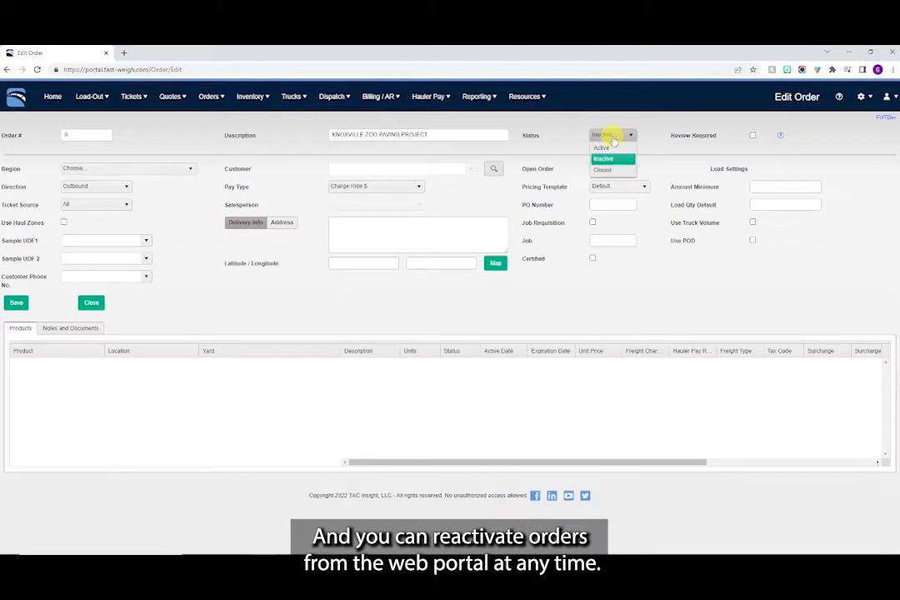
{"action": "left_click", "coordinate": [609, 148]}
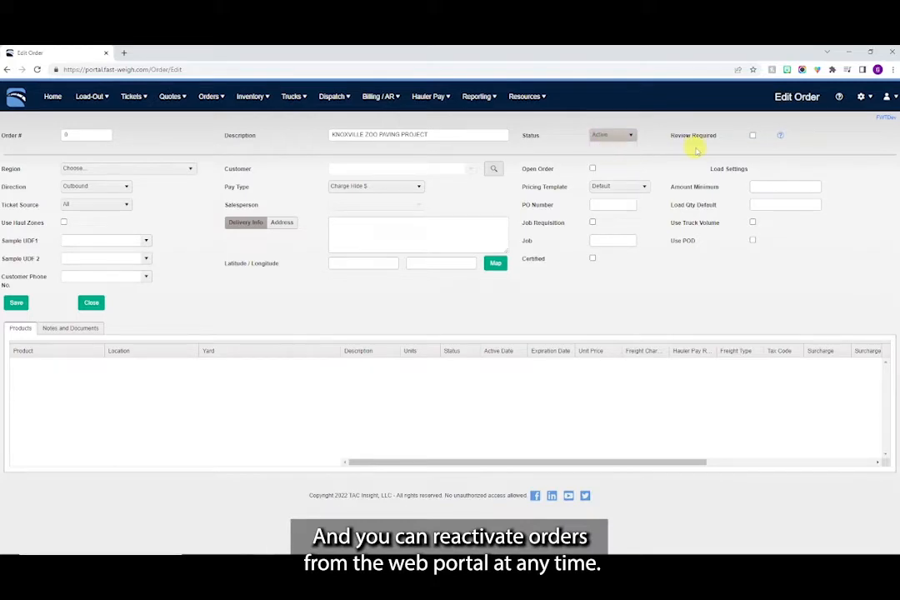
{"action": "left_click", "coordinate": [753, 135]}
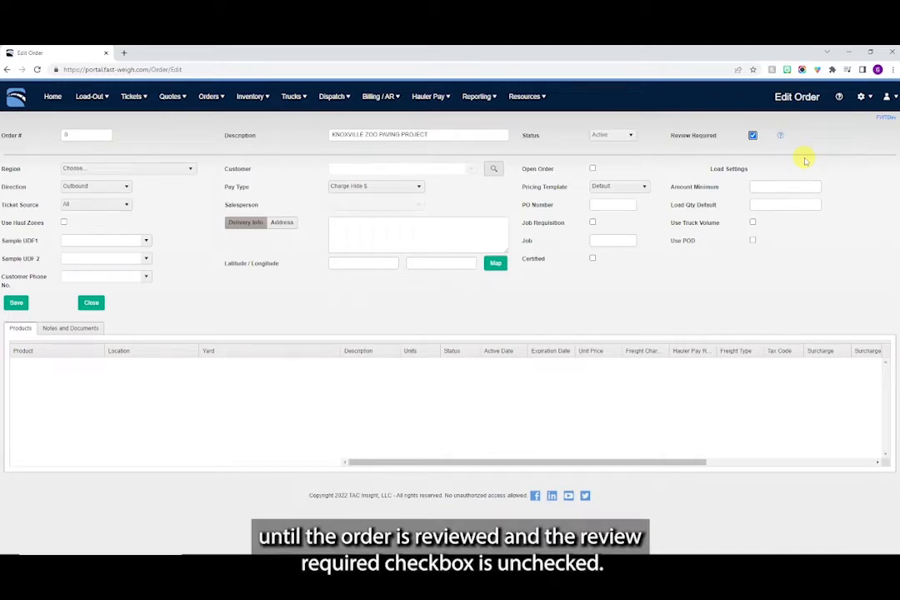
{"action": "left_click", "coordinate": [753, 135]}
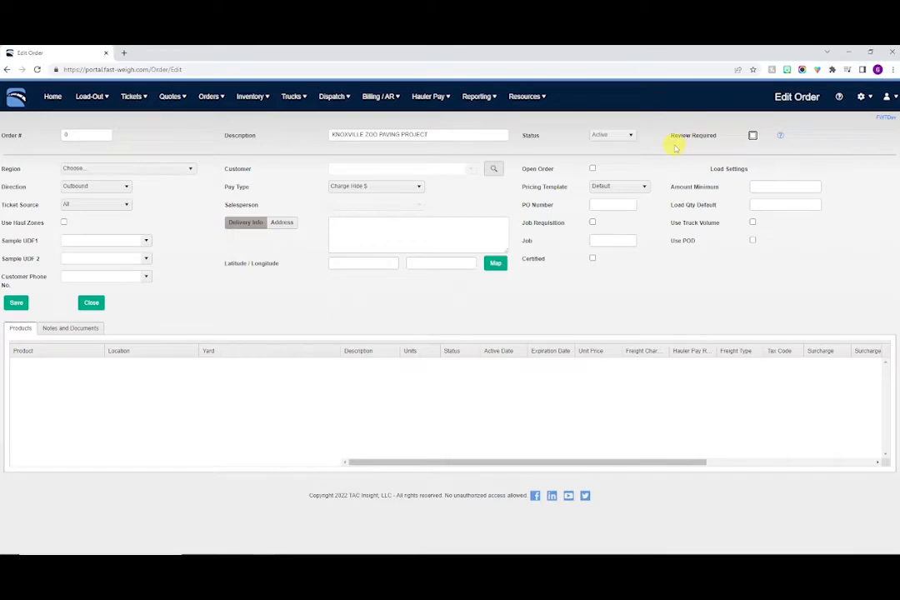
Set the order's region to TN - Tennessee and its direction to Outbound.
{"action": "left_click", "coordinate": [188, 170]}
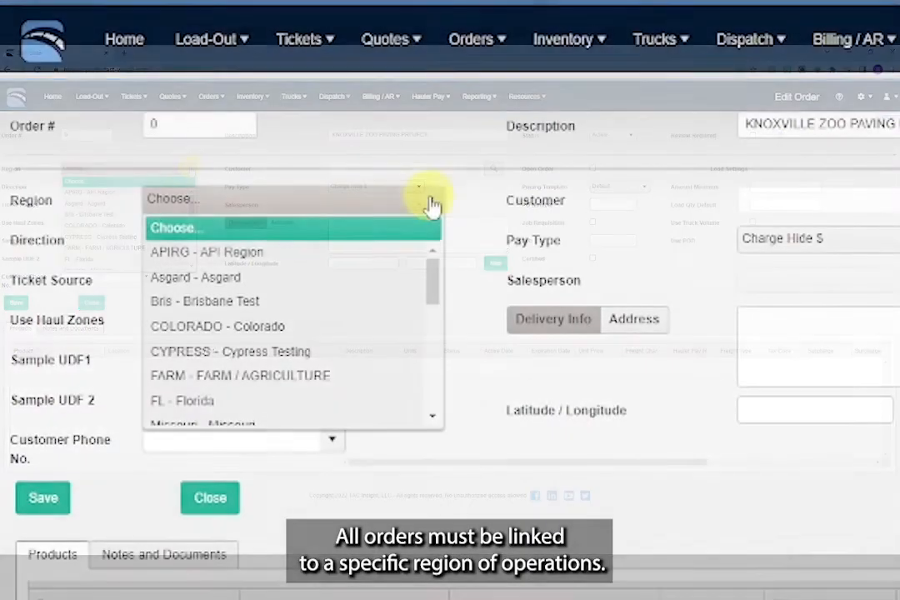
{"action": "scroll", "coordinate": [353, 280], "scroll_direction": "down", "scroll_amount": 6}
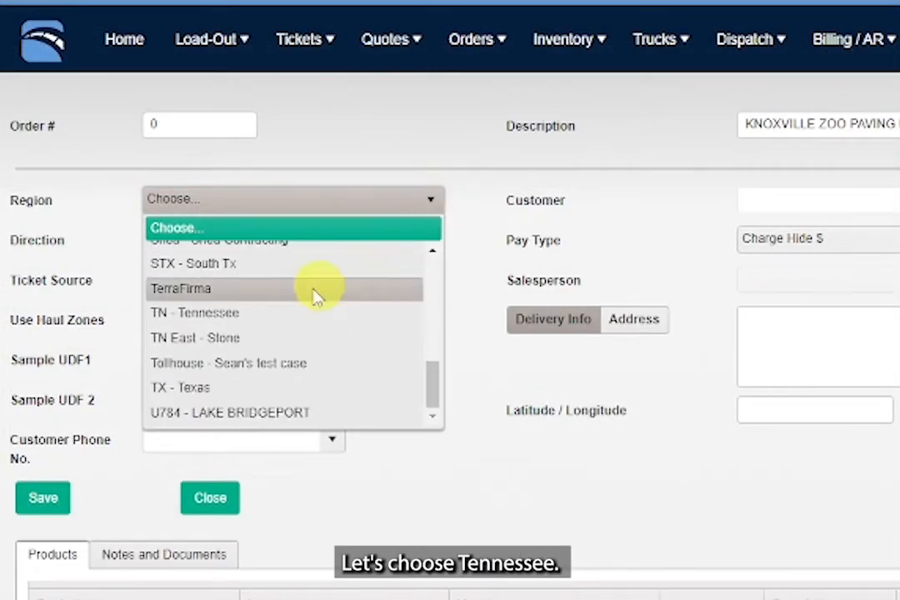
{"action": "left_click", "coordinate": [241, 313]}
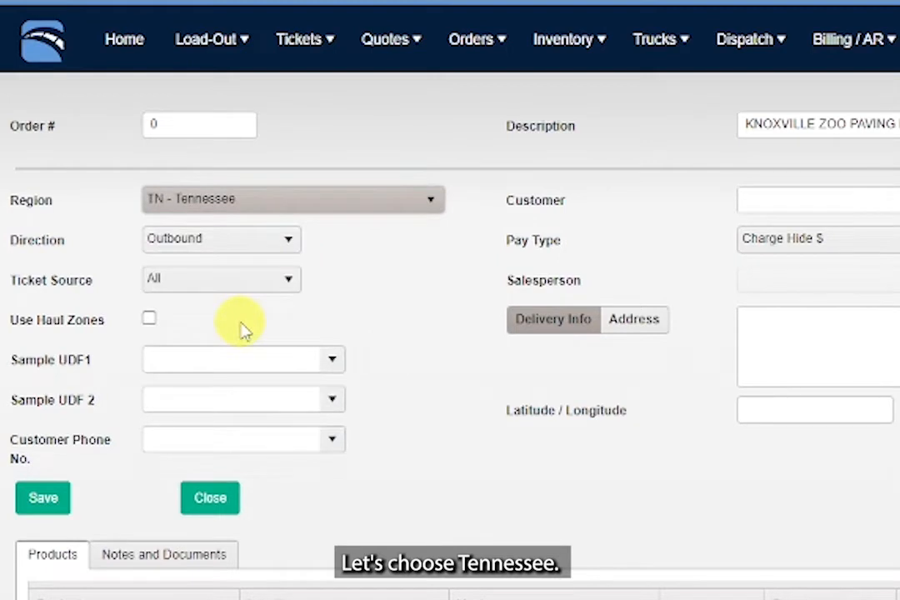
{"action": "left_click", "coordinate": [237, 249]}
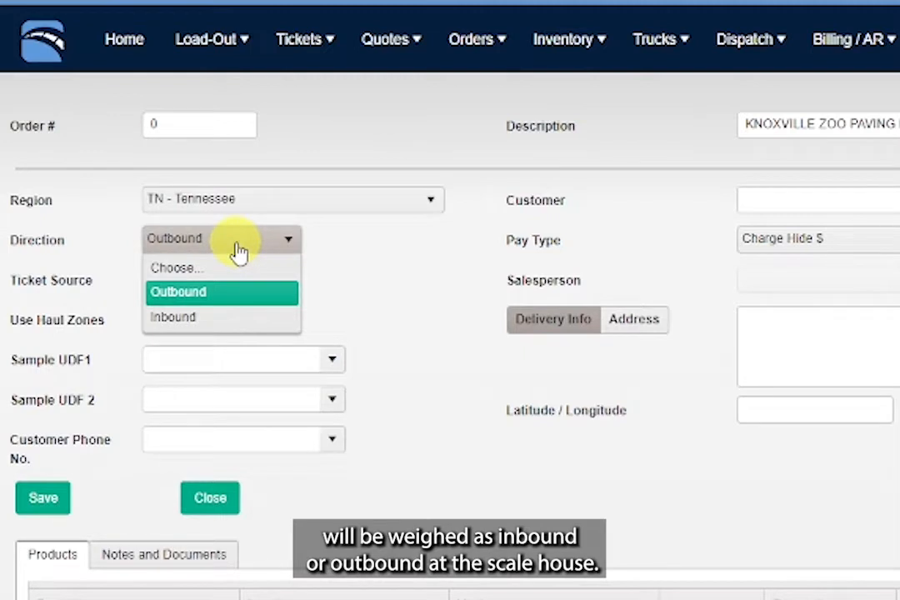
{"action": "left_click", "coordinate": [208, 294]}
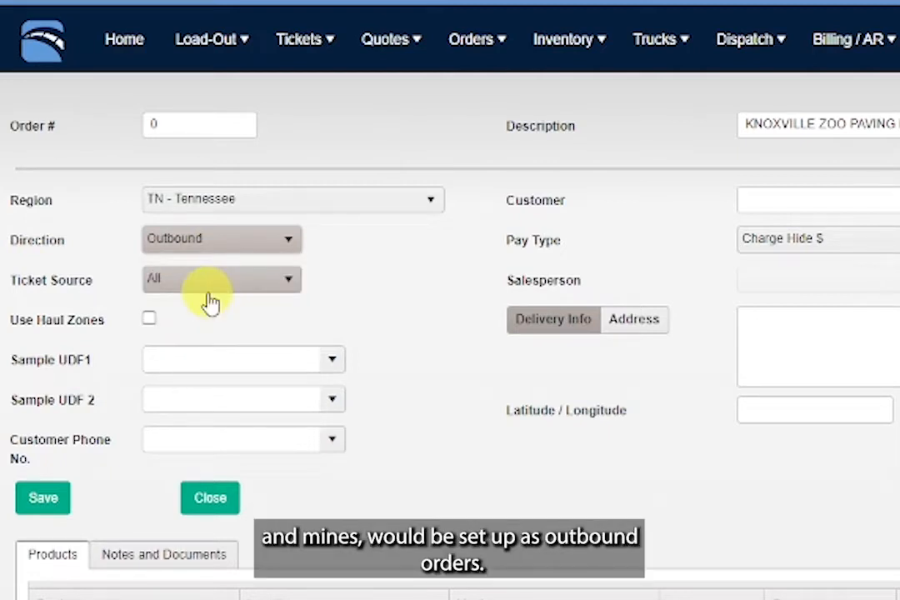
Set the ticket source to All and enable Use Haul Zones for the order.
{"action": "left_click", "coordinate": [259, 286]}
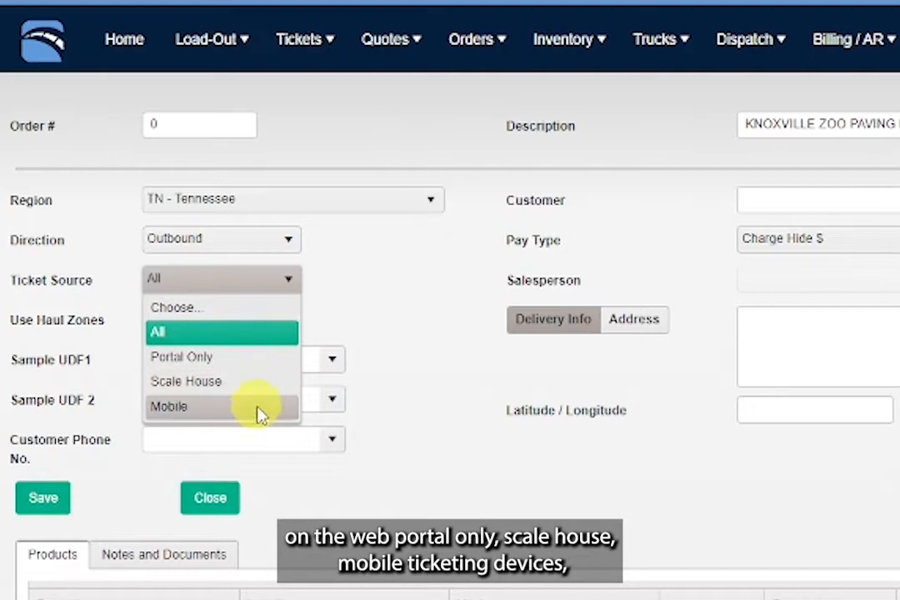
{"action": "left_click", "coordinate": [242, 340]}
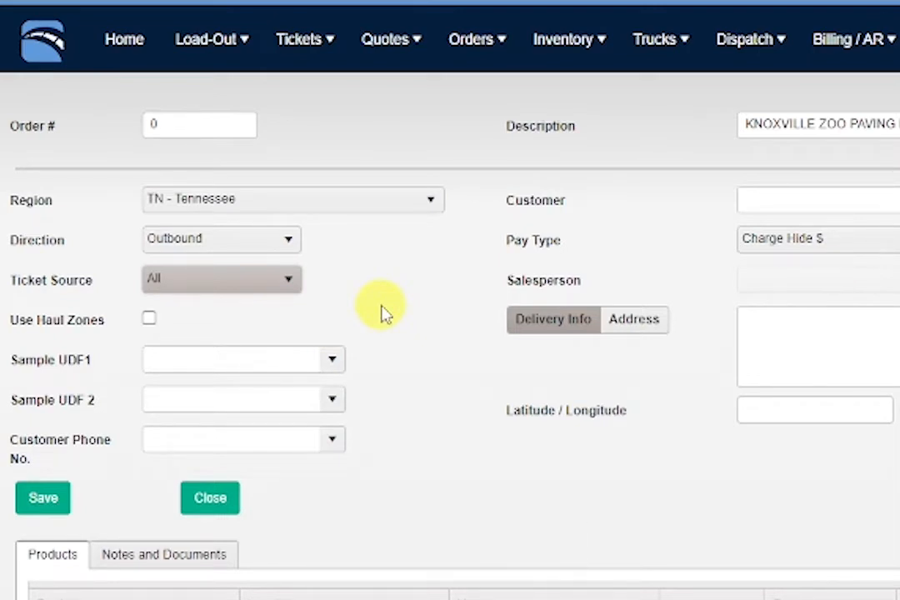
{"action": "left_click", "coordinate": [148, 319]}
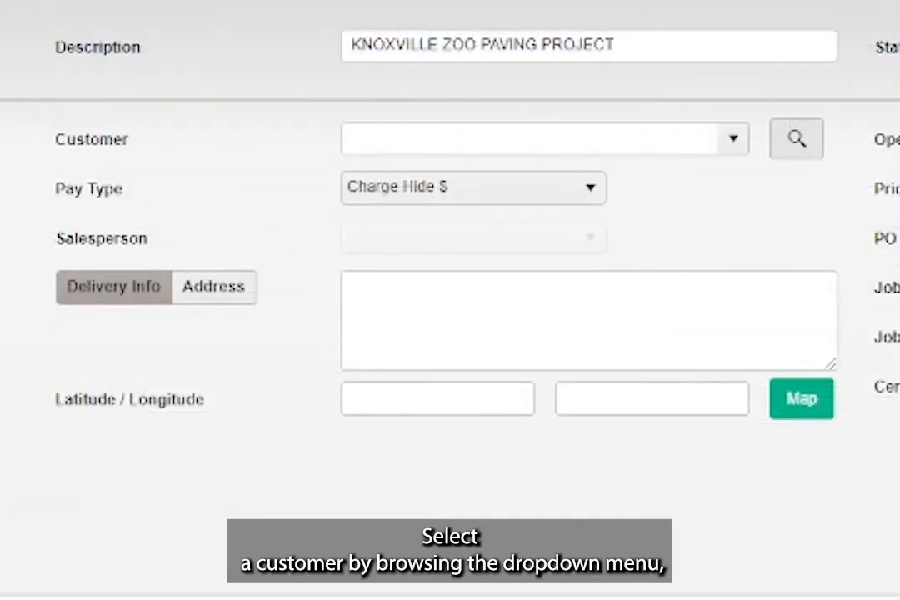
Assign A&N Drywall as the order's customer and look at the advanced customer search.
{"action": "left_click", "coordinate": [748, 141]}
{"action": "left_click", "coordinate": [546, 204]}
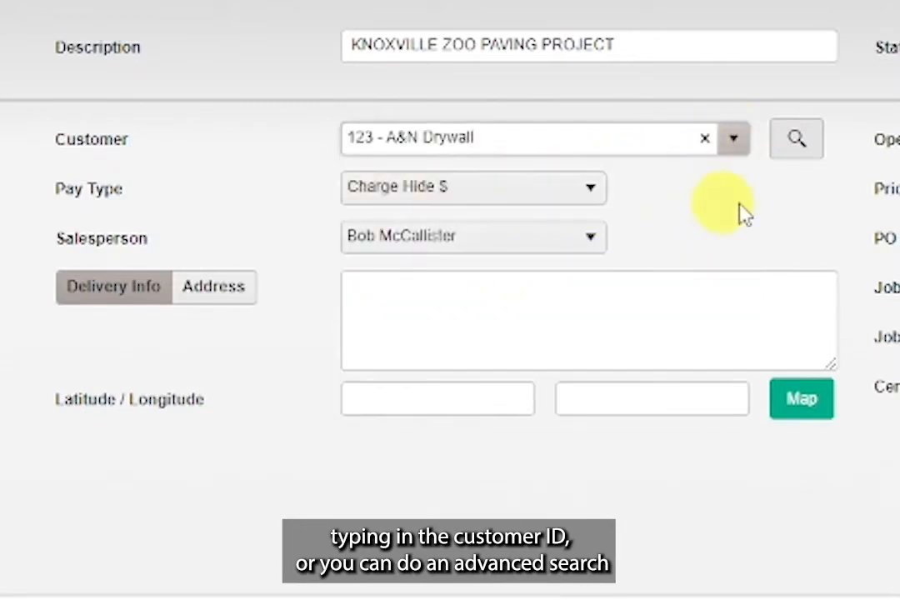
{"action": "left_click", "coordinate": [798, 144]}
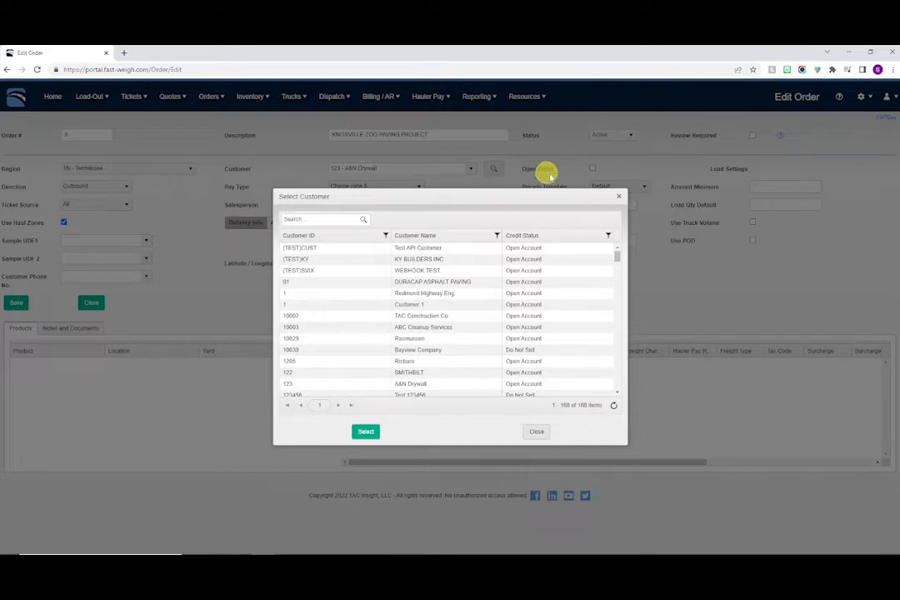
{"action": "left_click", "coordinate": [619, 196]}
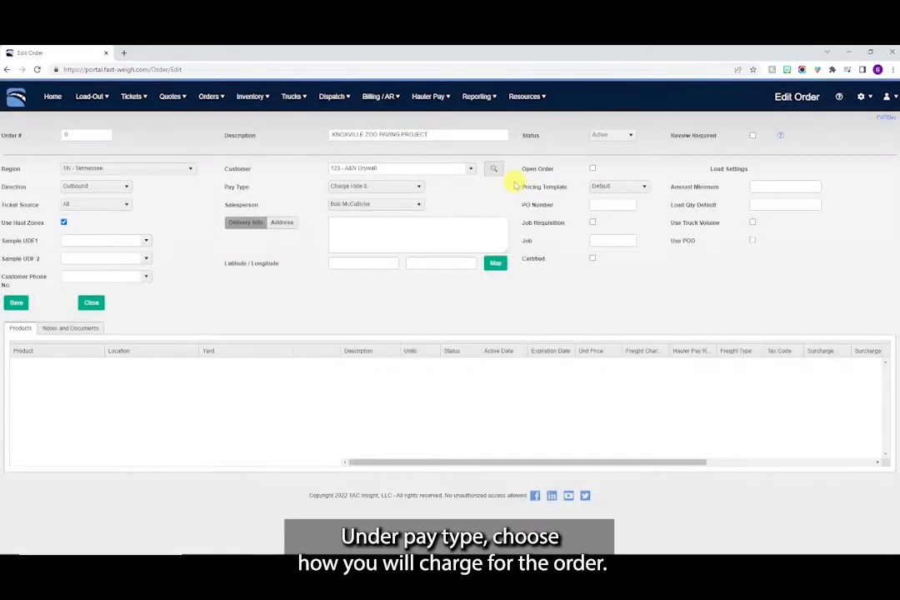
Look over the pay type options, keeping Charge Hide $, and assign the second-to-last listed salesperson to the order.
{"action": "left_click", "coordinate": [417, 187]}
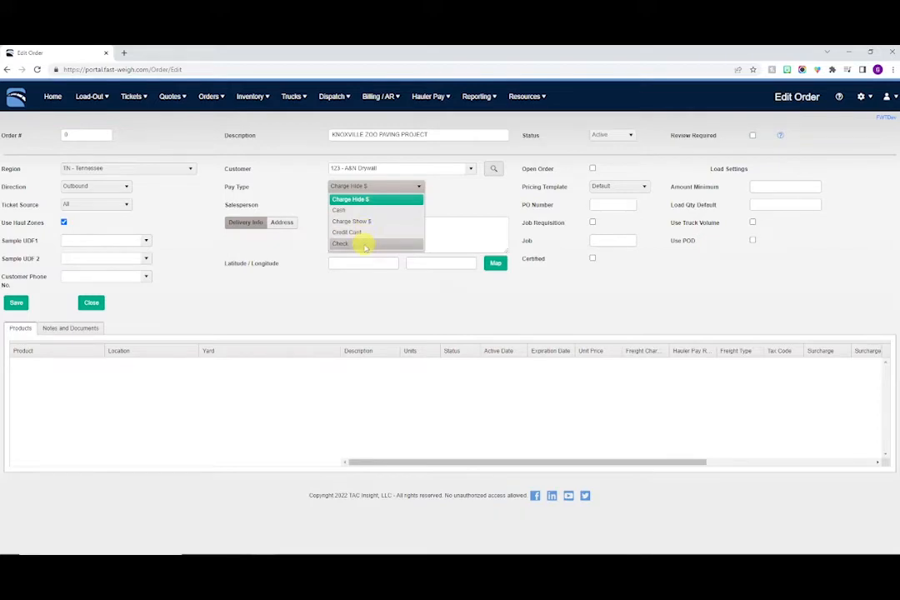
{"action": "left_click", "coordinate": [466, 206]}
{"action": "left_click", "coordinate": [408, 205]}
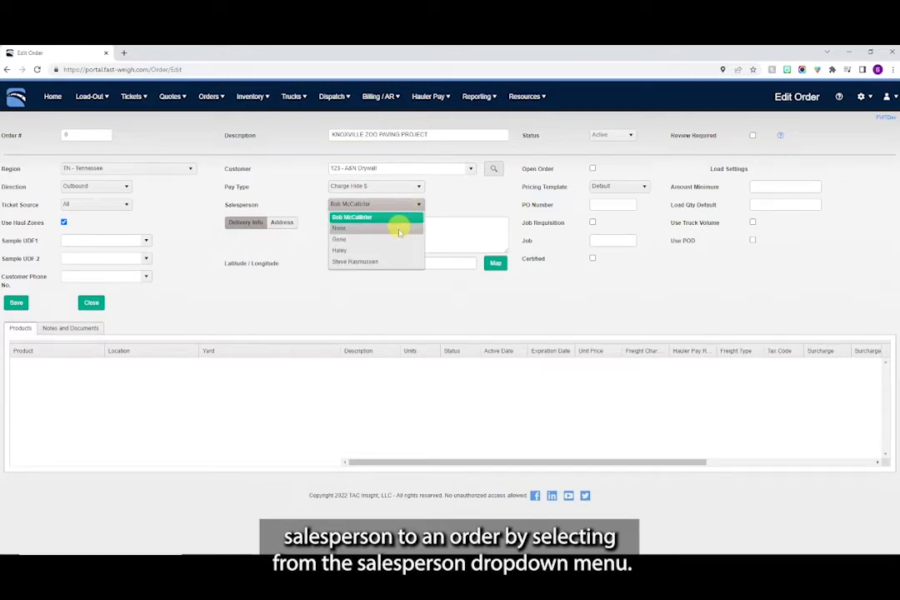
{"action": "left_click", "coordinate": [384, 250]}
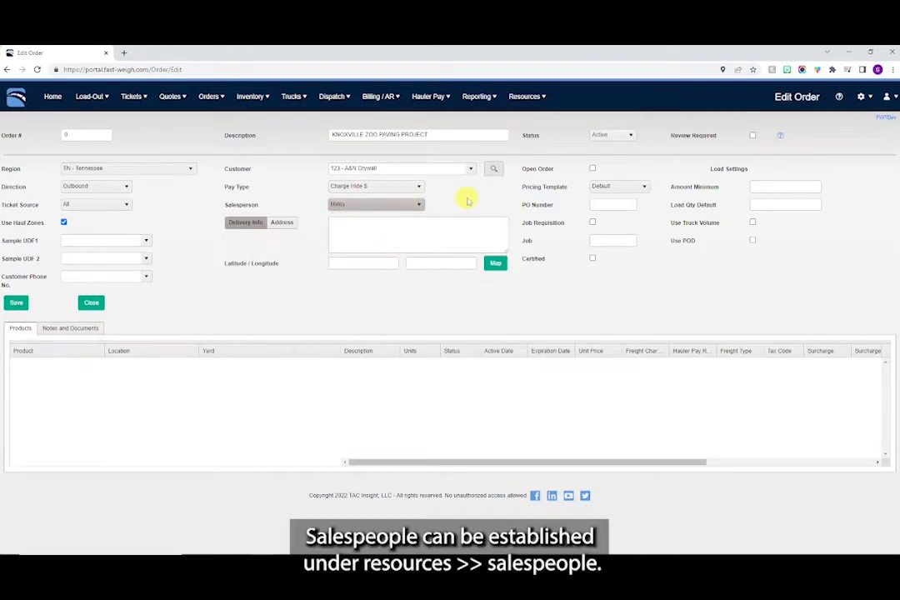
Check the delivery address fields, then enter a delivery info note to call the contact, with the contact's name and phone number.
{"action": "left_click", "coordinate": [526, 97]}
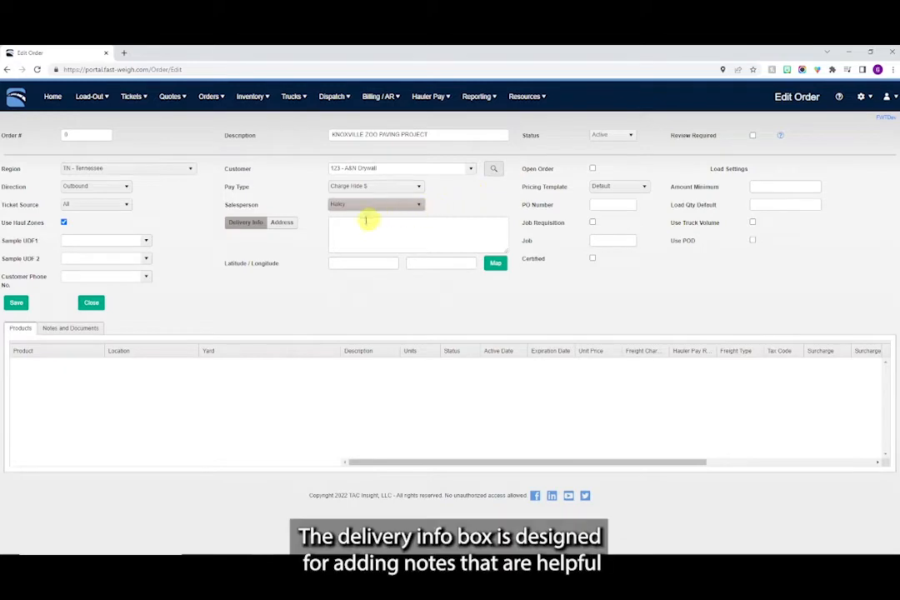
{"action": "left_click", "coordinate": [278, 228]}
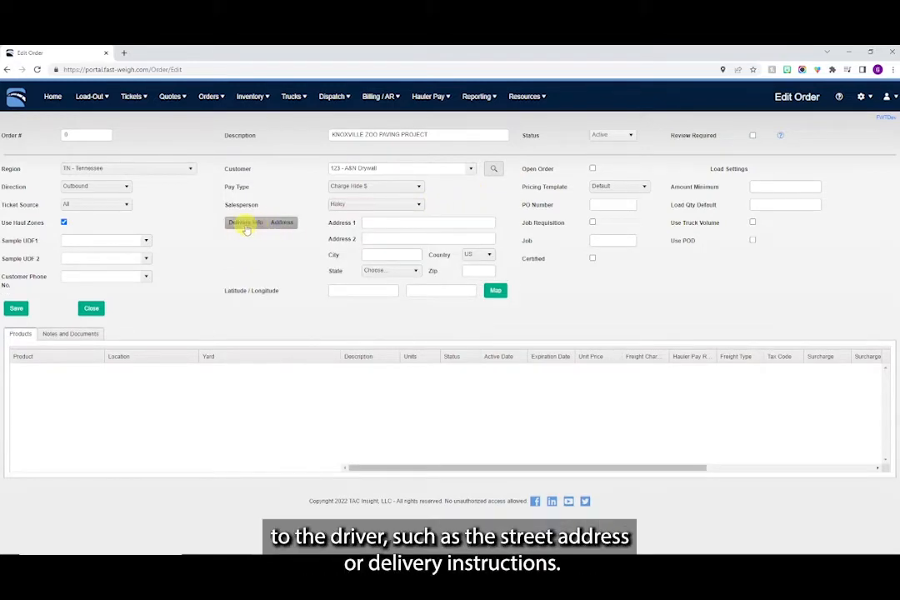
{"action": "left_click", "coordinate": [246, 226]}
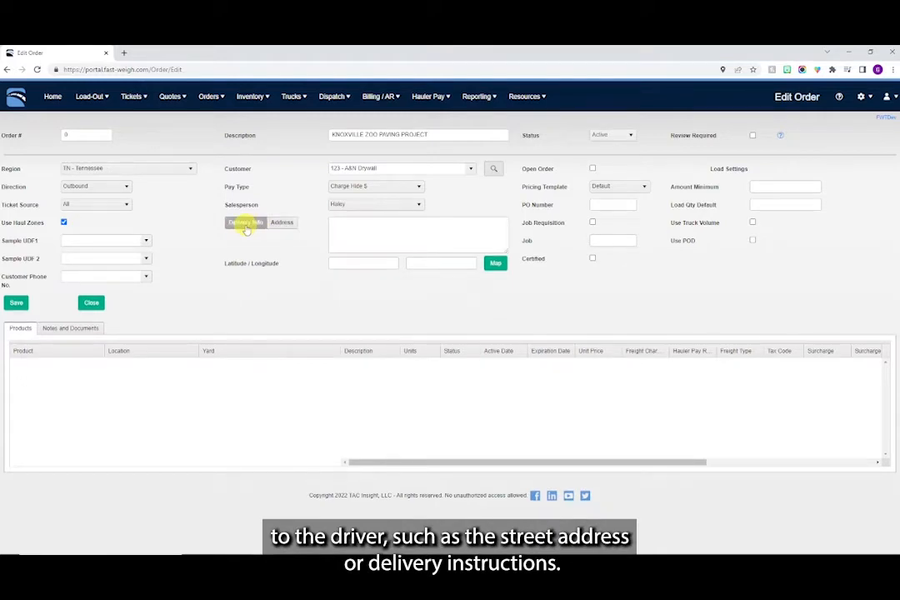
{"action": "left_click", "coordinate": [357, 231]}
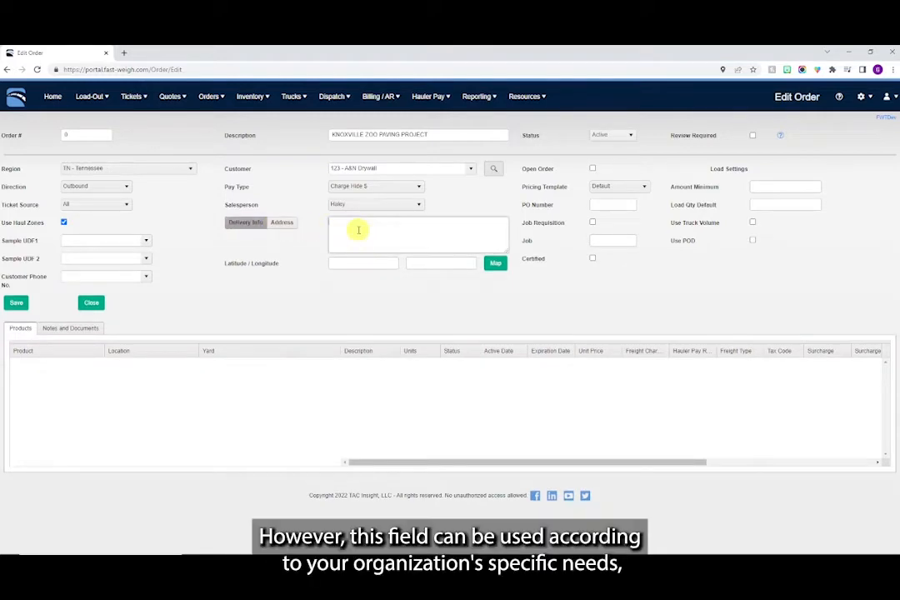
{"action": "type", "text": "Call Bob 888-888-8888"}
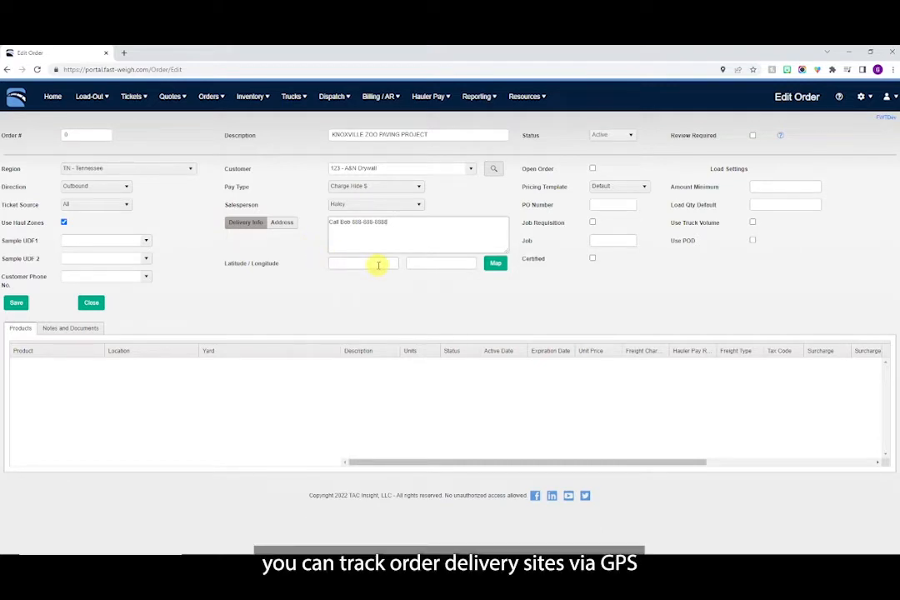
Pick the delivery location on the map between Kingston and Farragut, northwest of Oak Grove, and set it as the order's coordinates.
{"action": "left_click", "coordinate": [495, 264]}
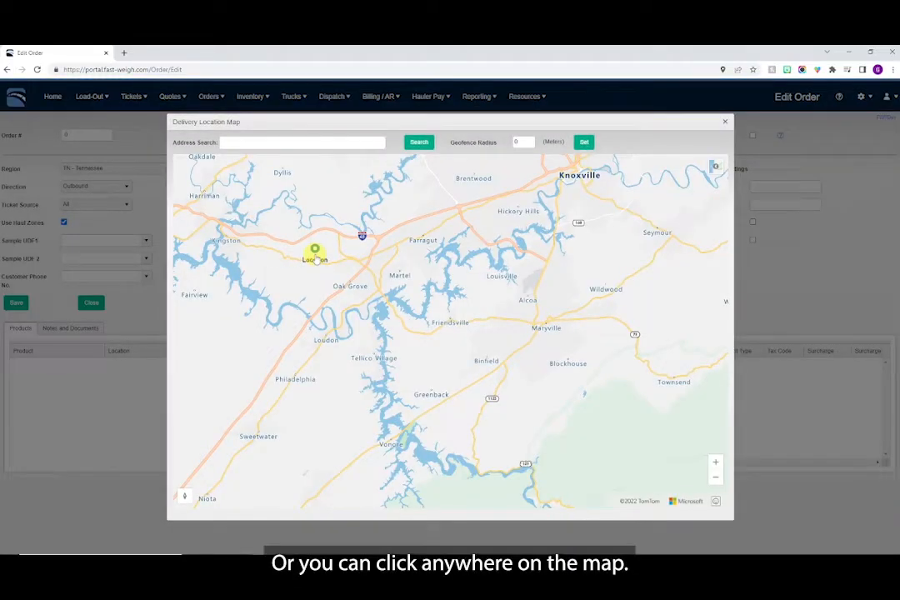
{"action": "left_click", "coordinate": [316, 259]}
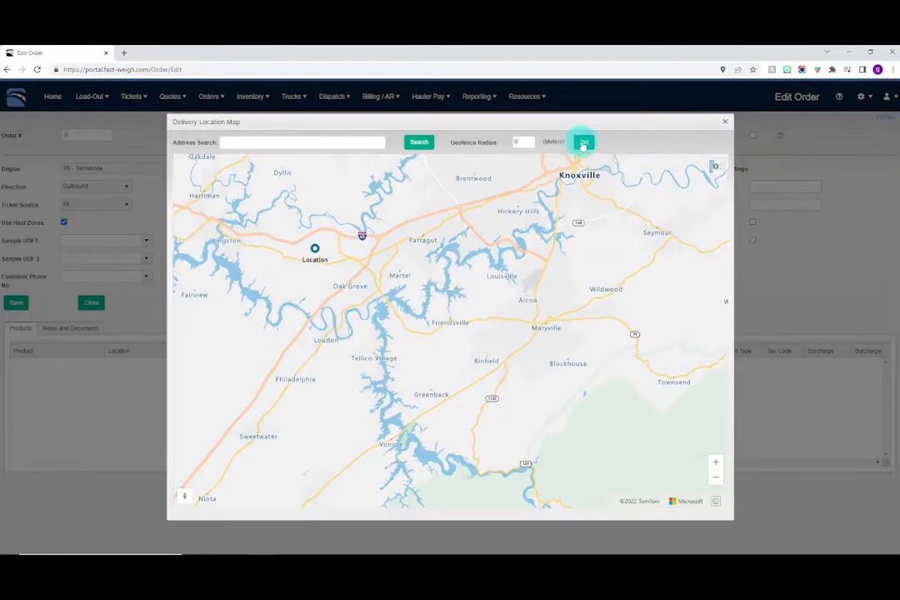
{"action": "left_click", "coordinate": [725, 122]}
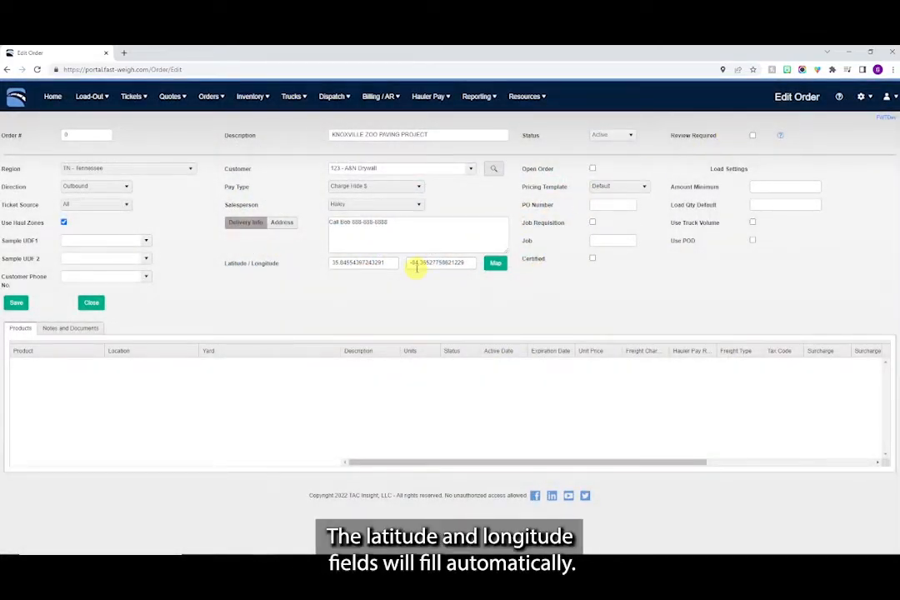
Try enabling Open Order, clear it again, and look over the order status options, keeping Active.
{"action": "left_click", "coordinate": [592, 168]}
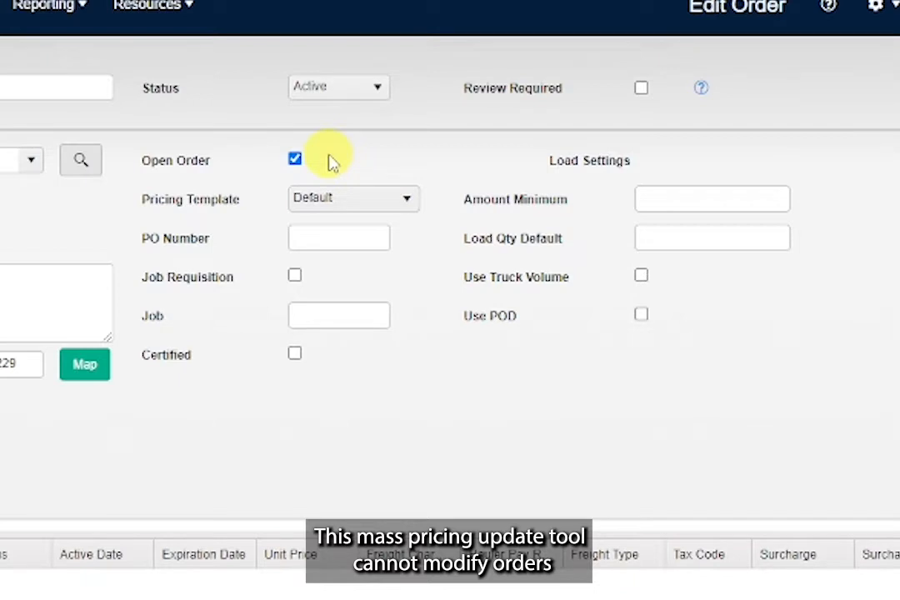
{"action": "left_click", "coordinate": [295, 158]}
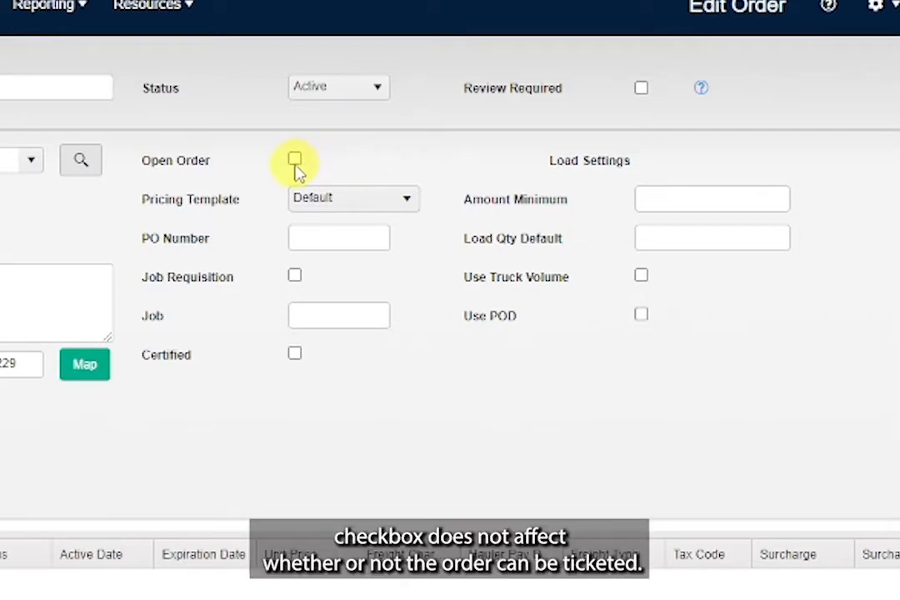
{"action": "left_click", "coordinate": [342, 98]}
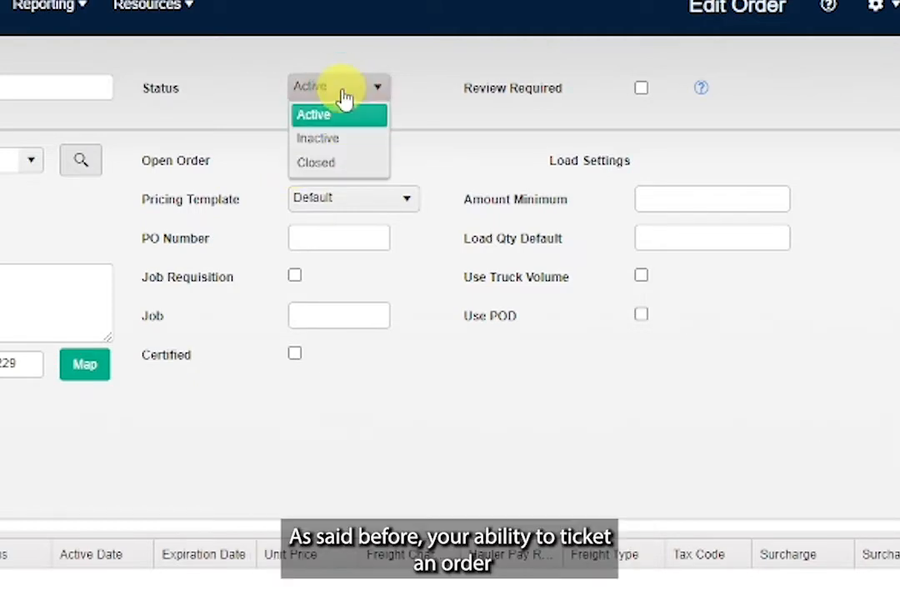
{"action": "left_click", "coordinate": [345, 98]}
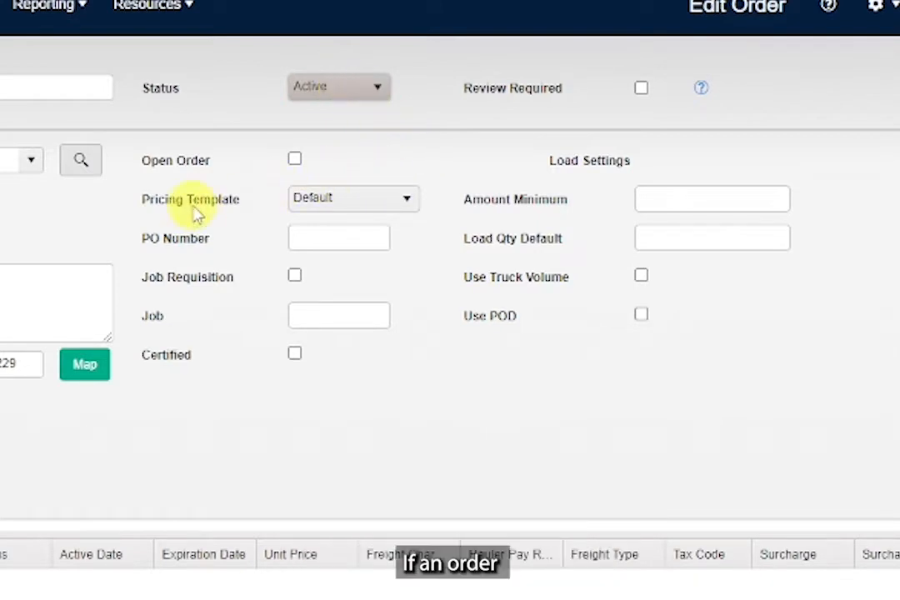
Set the order's pricing template to Loyalty Discount and look at the product resources where pricing templates are established.
{"action": "left_click", "coordinate": [402, 203]}
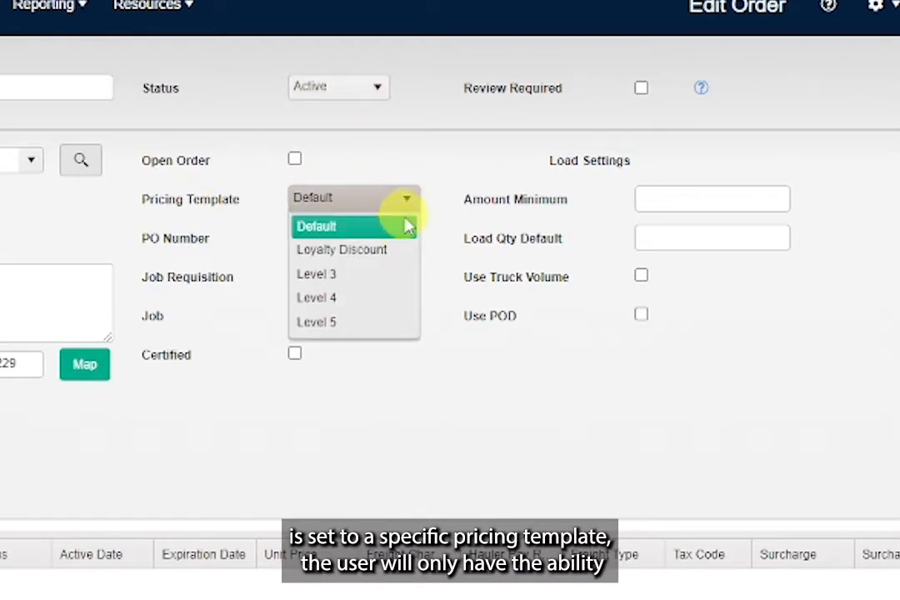
{"action": "left_click", "coordinate": [384, 249]}
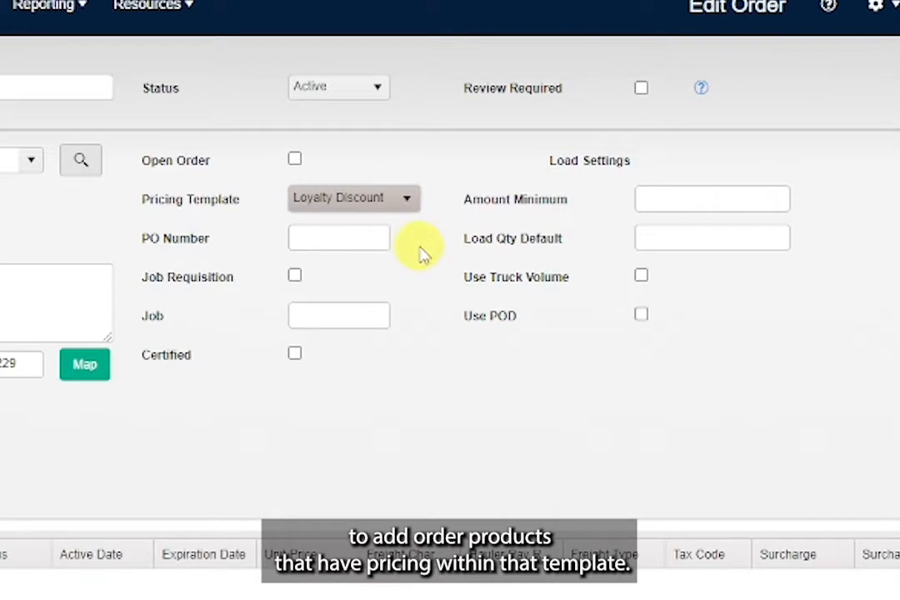
{"action": "left_click", "coordinate": [163, 9]}
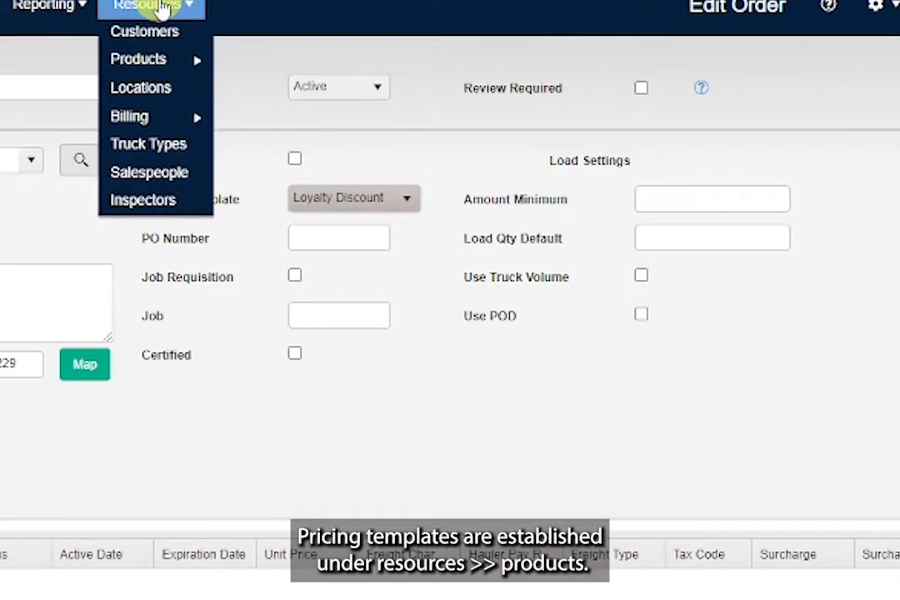
{"action": "mouse_move", "coordinate": [161, 60]}
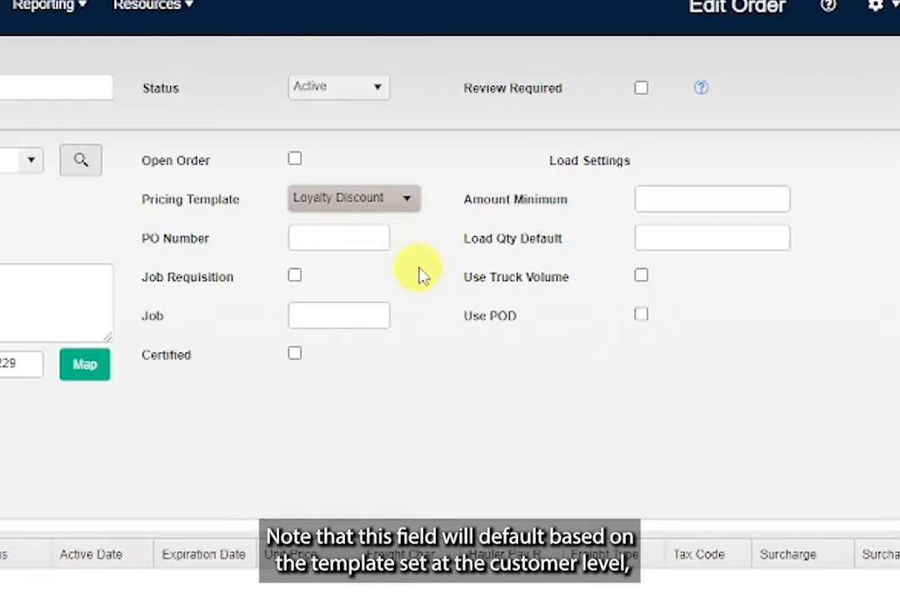
{"action": "left_click", "coordinate": [409, 207]}
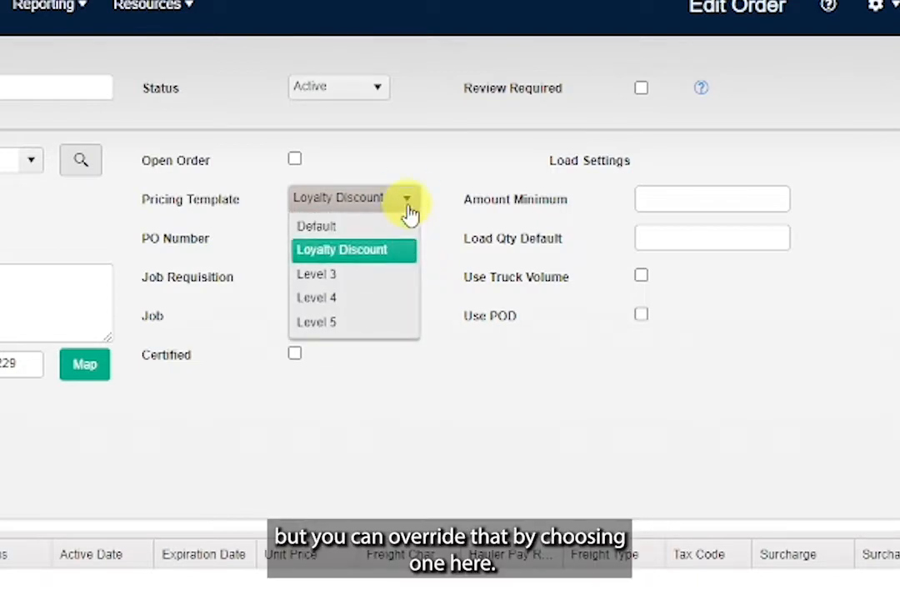
{"action": "left_click", "coordinate": [359, 253]}
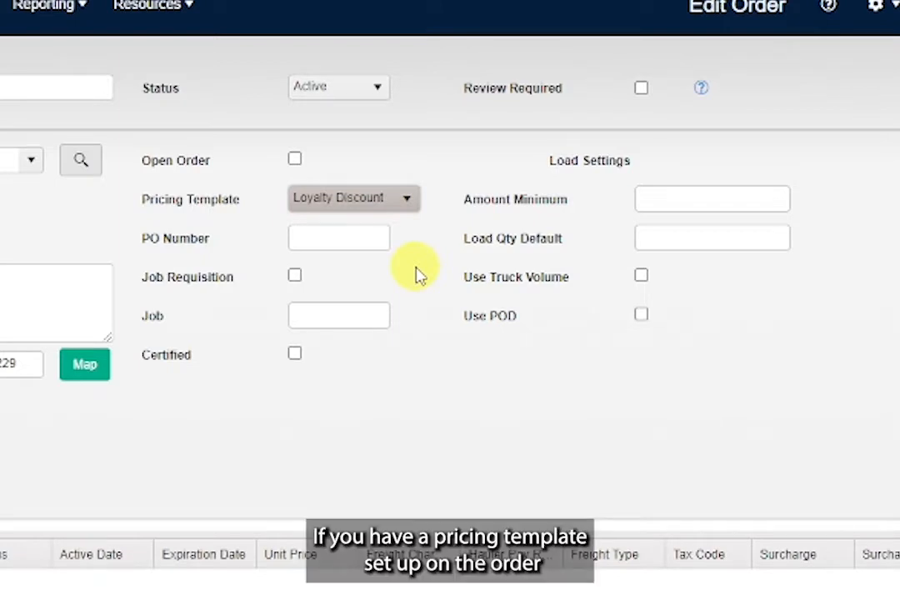
Enable Open Order and enter the customer's purchase order number.
{"action": "left_click", "coordinate": [296, 162]}
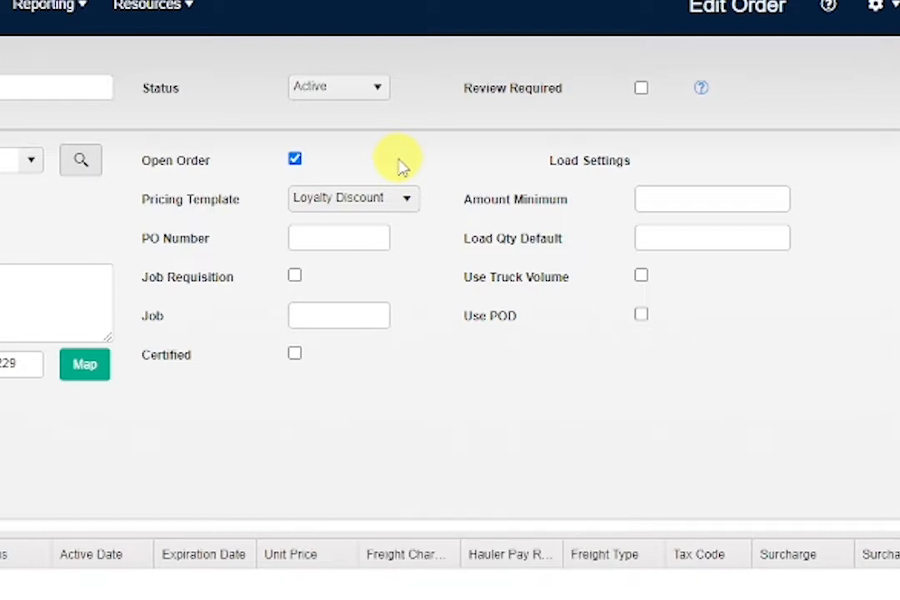
{"action": "left_click", "coordinate": [368, 237]}
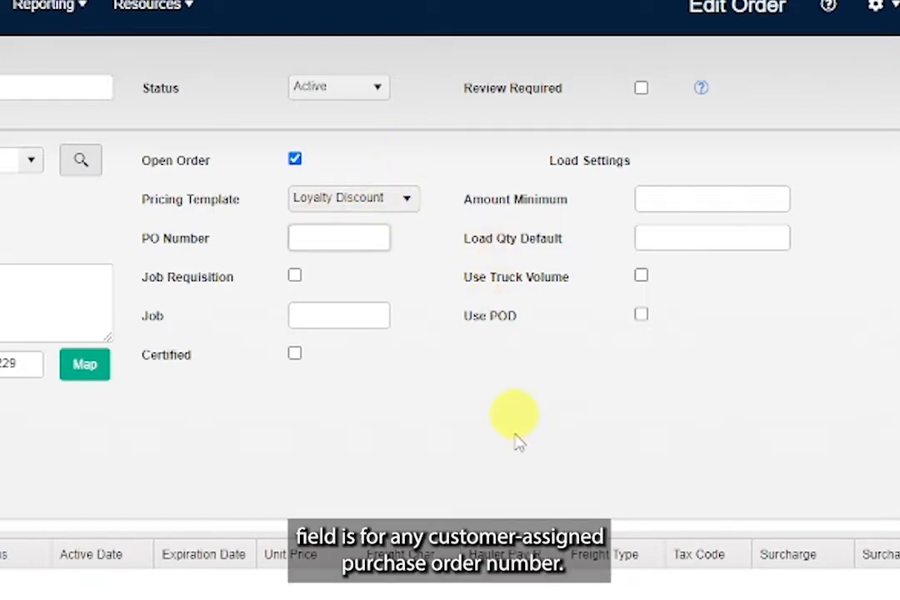
{"action": "type", "text": "123456"}
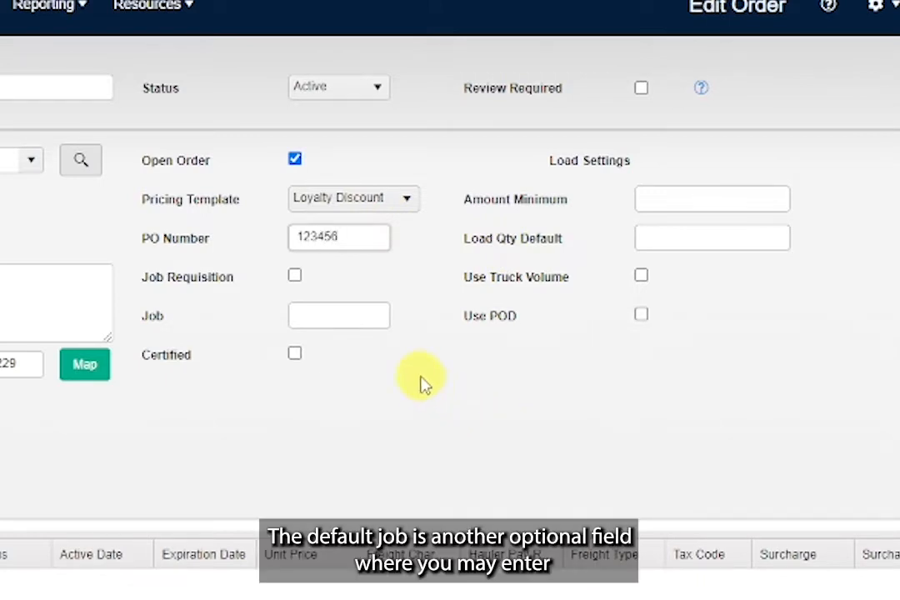
Set the order's default job to 123456 and mark the order as certified.
{"action": "left_click", "coordinate": [350, 314]}
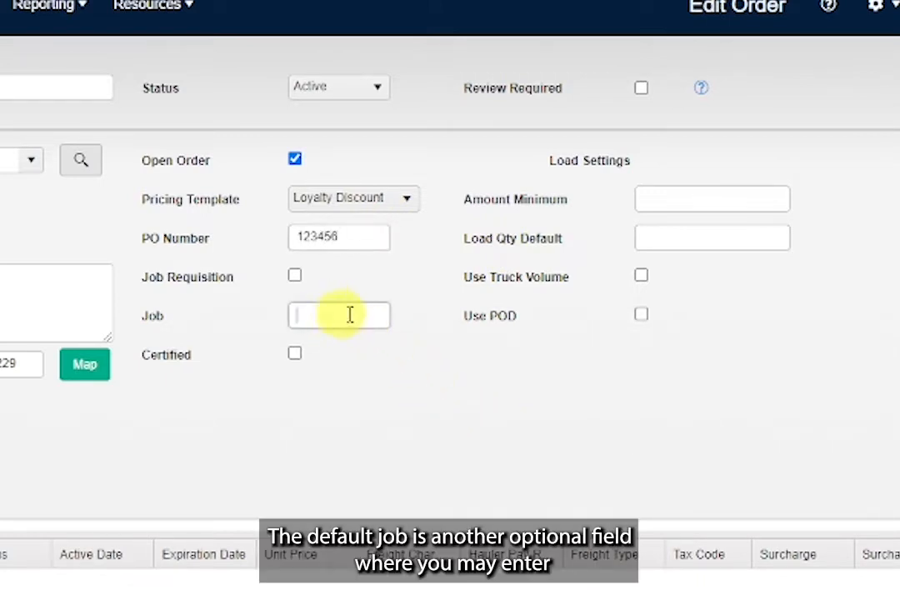
{"action": "type", "text": "123456"}
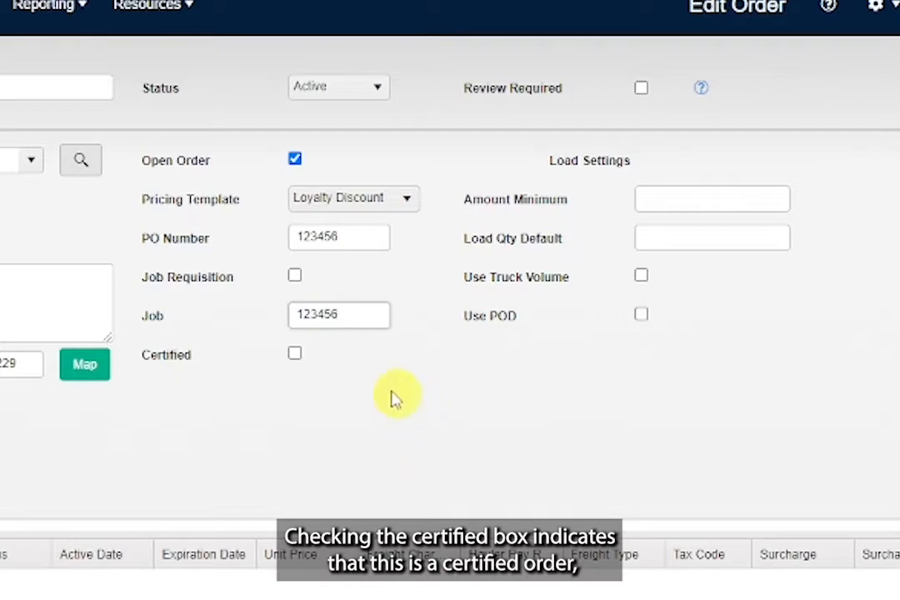
{"action": "left_click", "coordinate": [295, 353]}
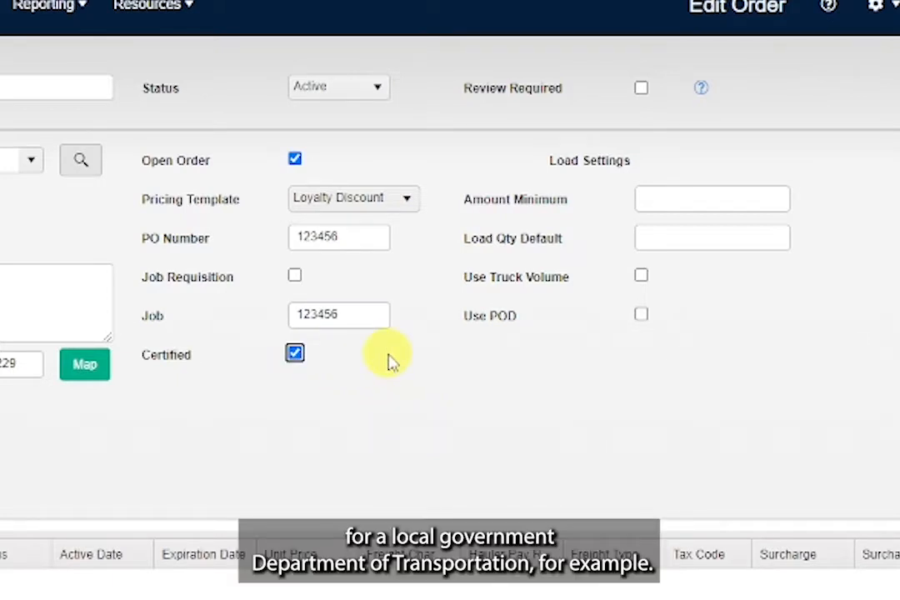
Set the load settings to an amount minimum of 25 and a default load quantity of 12.
{"action": "left_click", "coordinate": [681, 200]}
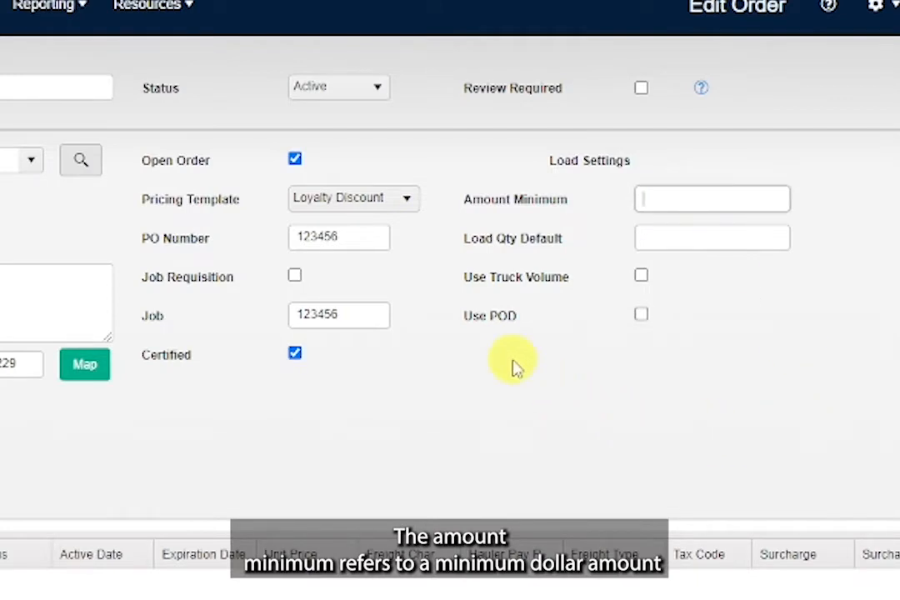
{"action": "type", "text": "25"}
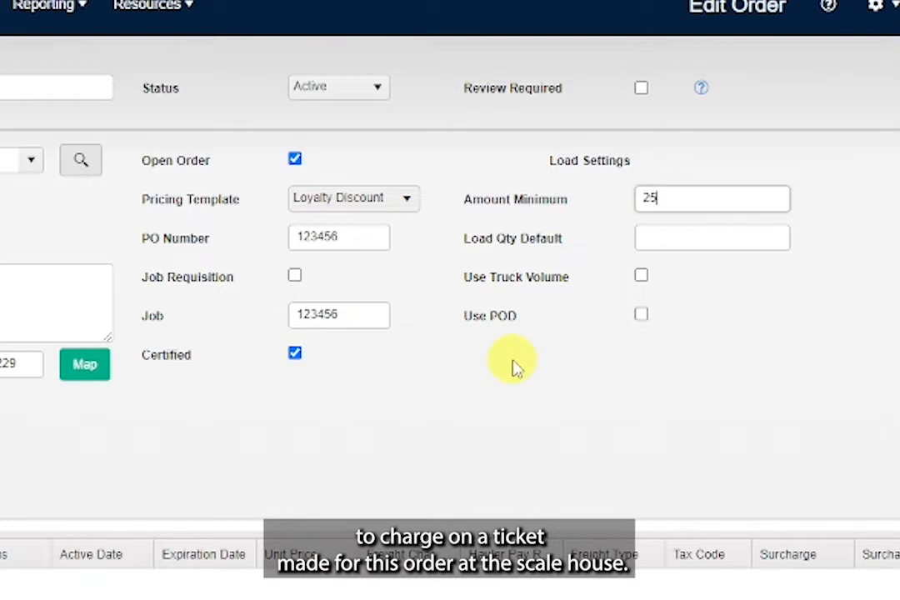
{"action": "left_click", "coordinate": [677, 237]}
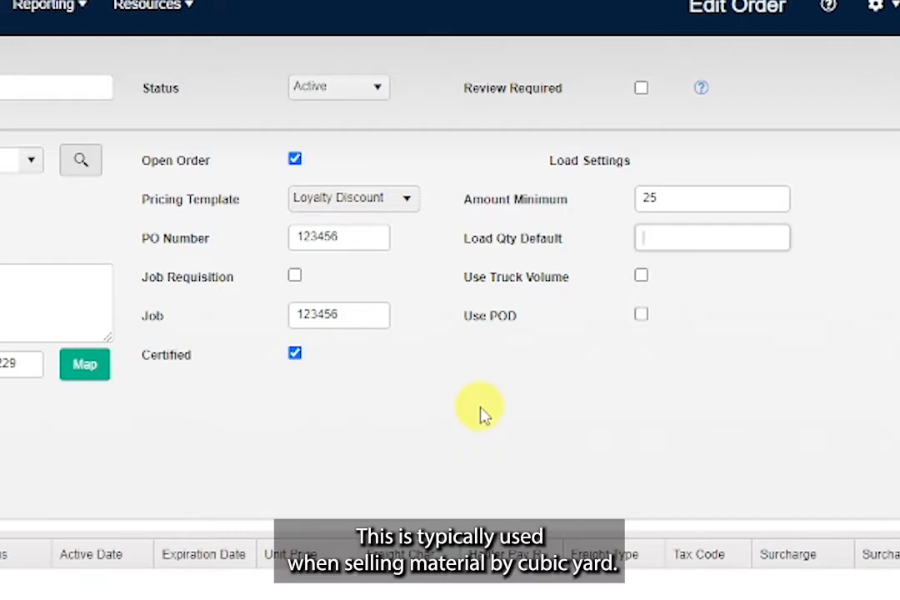
{"action": "type", "text": "12"}
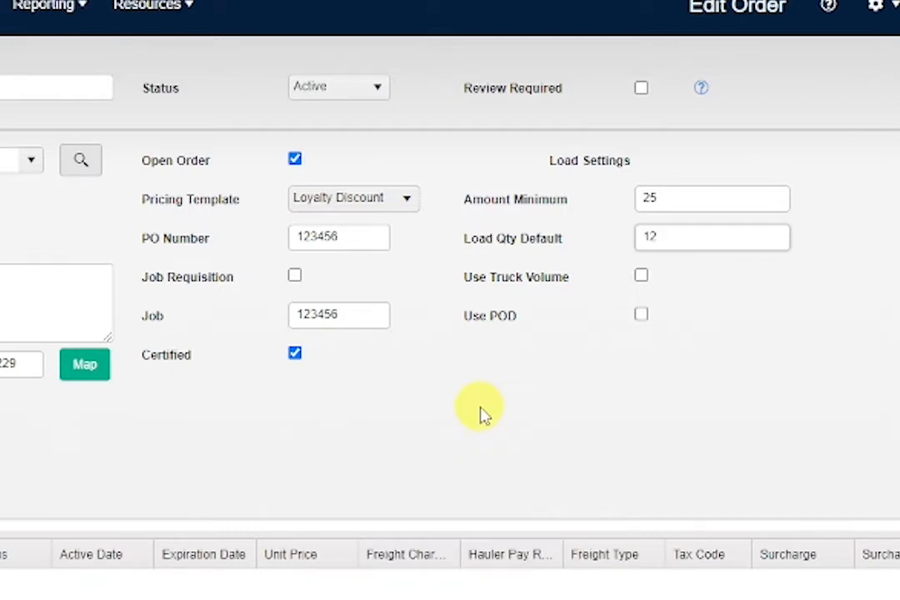
Enable Use Truck Volume and Use POD in the load settings and save the order.
{"action": "left_click", "coordinate": [641, 277]}
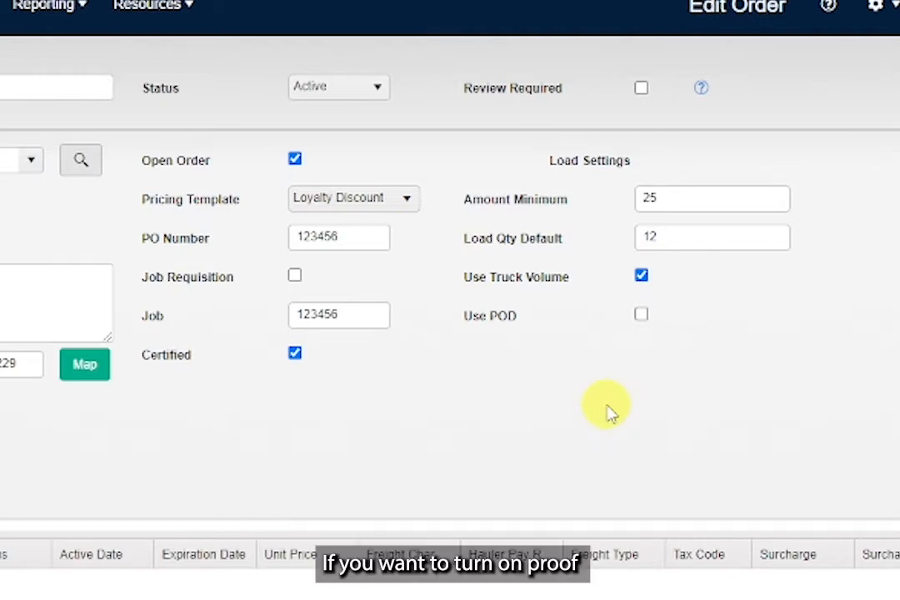
{"action": "left_click", "coordinate": [641, 315]}
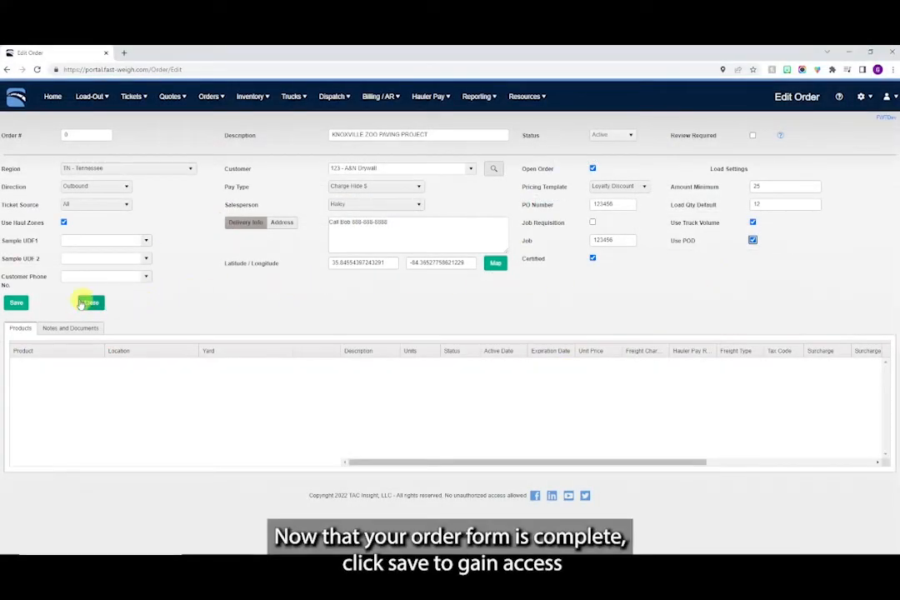
{"action": "left_click", "coordinate": [16, 303]}
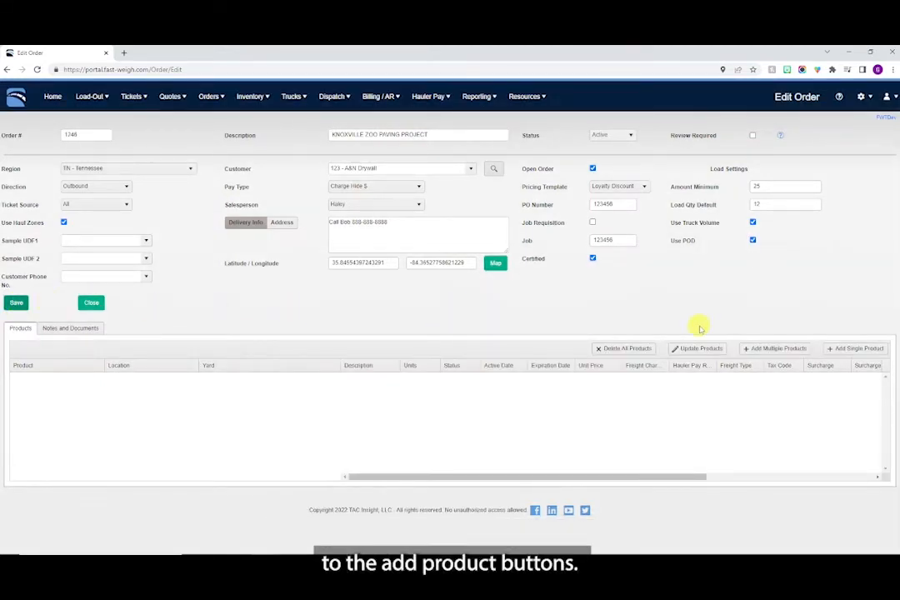
Start adding a single product to the order and set its location to JETER - Jeter's Quarry.
{"action": "left_click", "coordinate": [861, 349]}
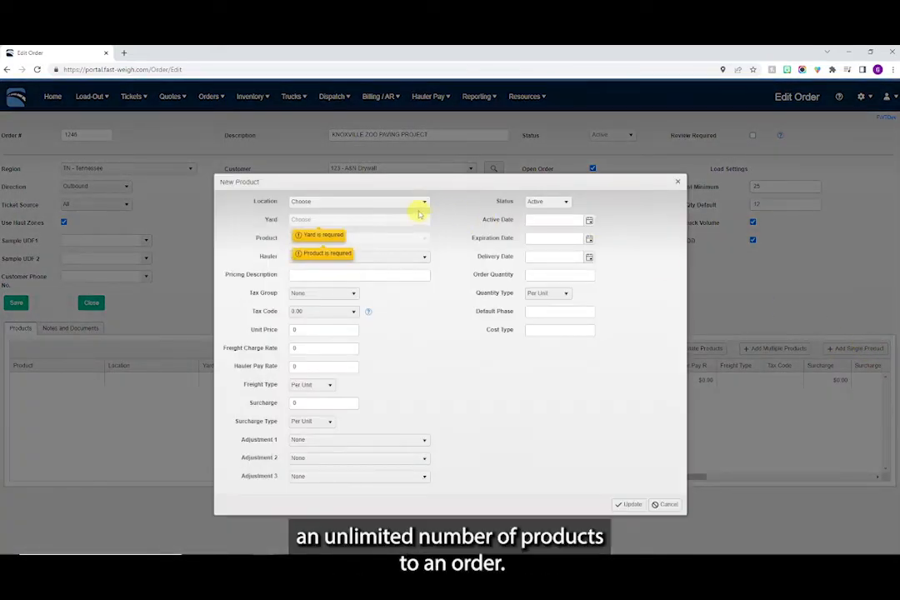
{"action": "left_click", "coordinate": [418, 205]}
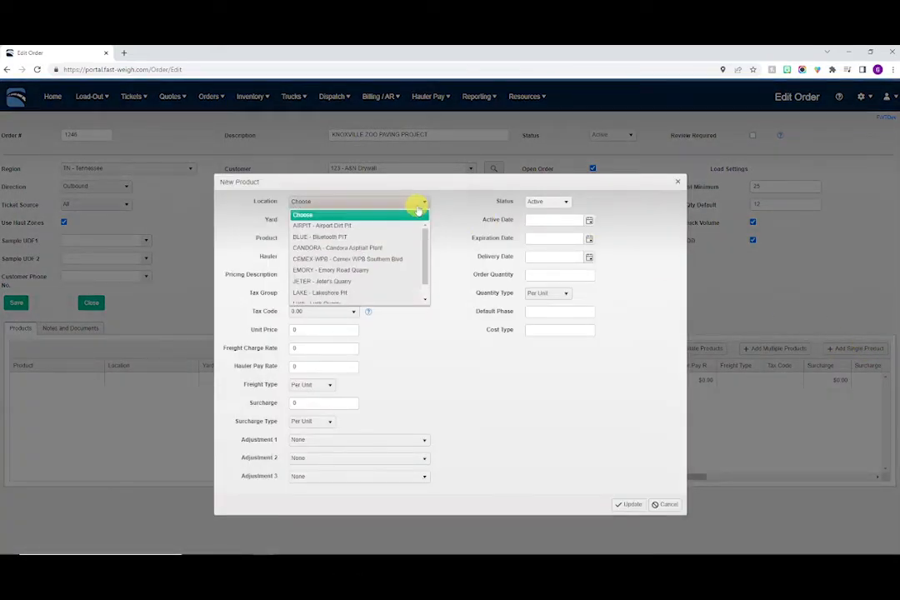
{"action": "scroll", "coordinate": [402, 234], "scroll_direction": "down", "scroll_amount": 2}
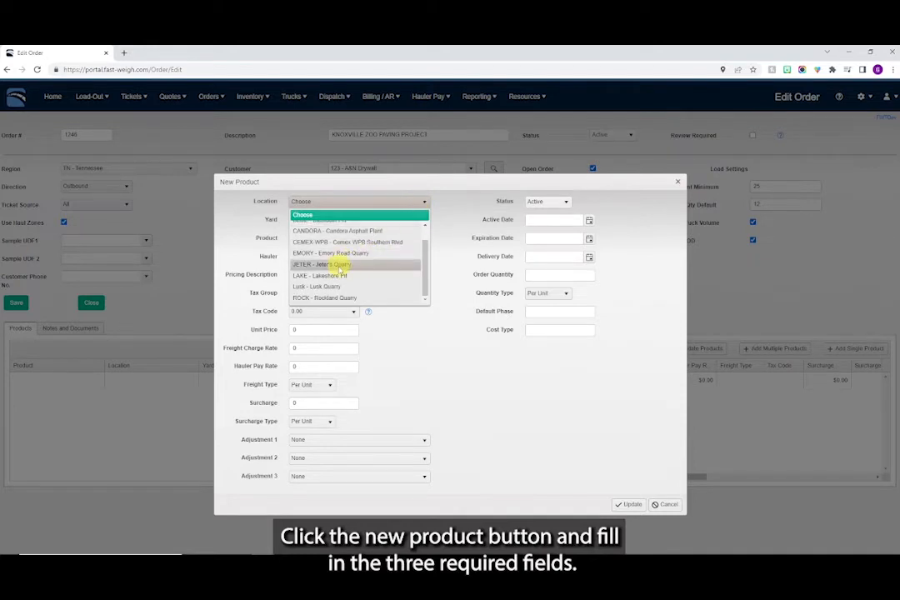
{"action": "left_click", "coordinate": [334, 264]}
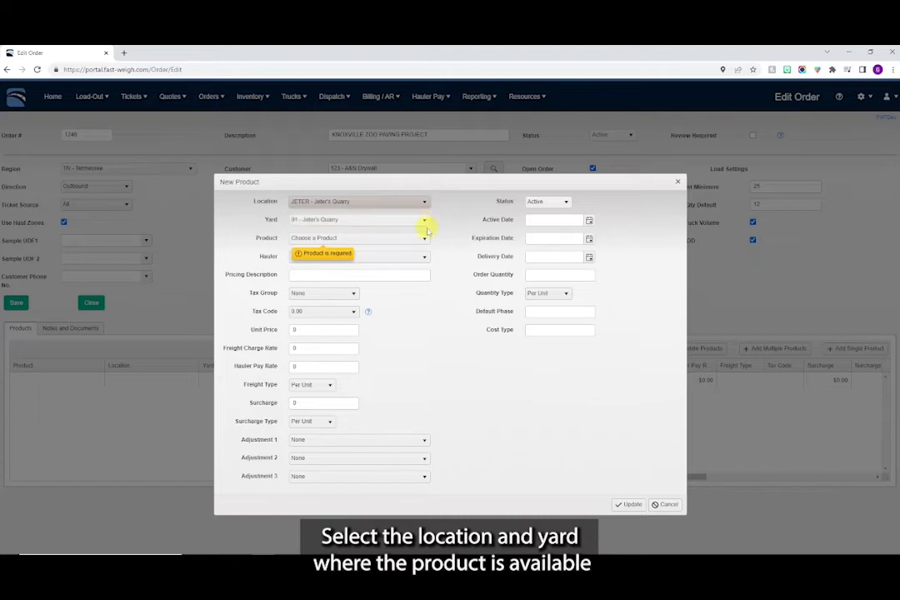
Choose the product 100 - 10 STONE and add it to the order.
{"action": "left_click", "coordinate": [423, 241]}
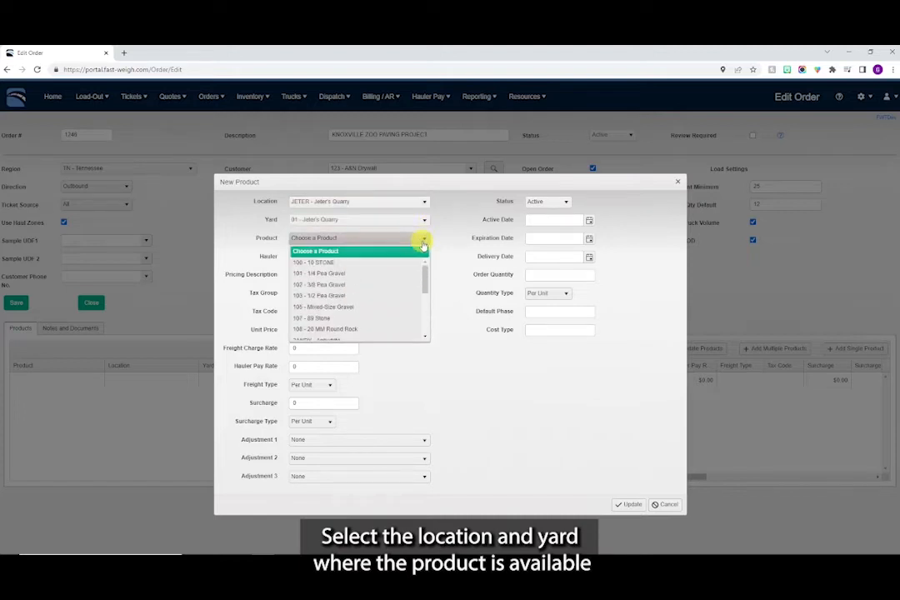
{"action": "left_click", "coordinate": [346, 261]}
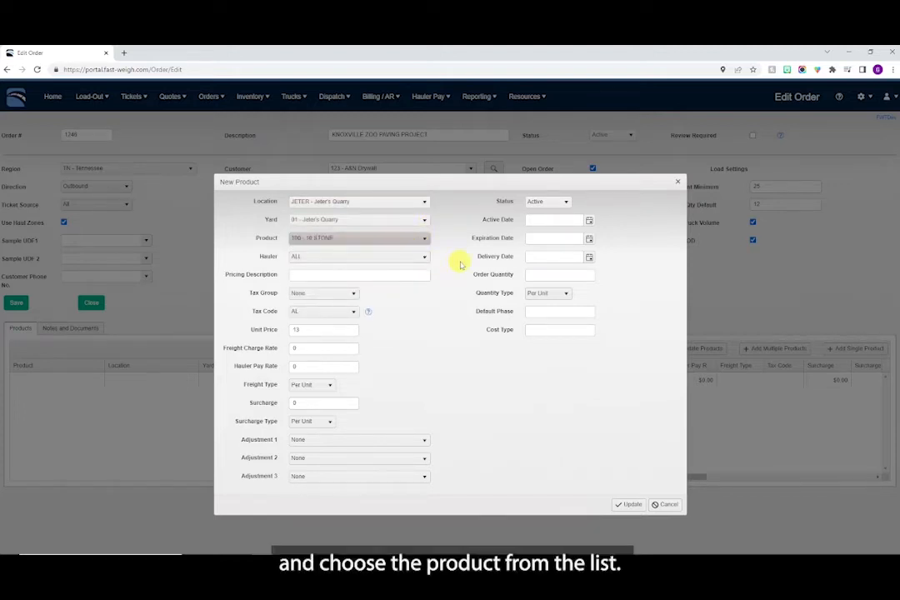
{"action": "left_click", "coordinate": [460, 263]}
{"action": "left_click", "coordinate": [630, 507]}
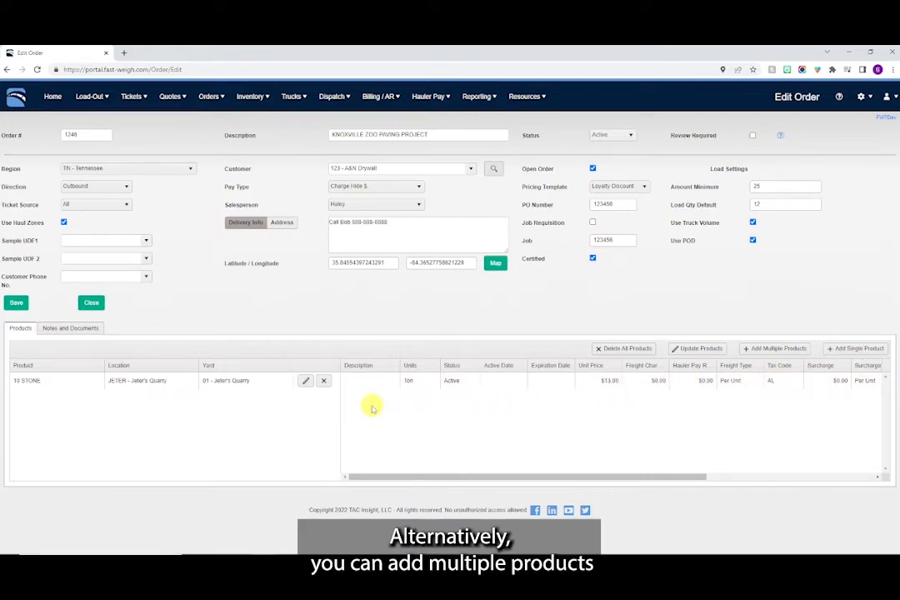
Look over the form for adding multiple products to the order and close it without adding any.
{"action": "left_click", "coordinate": [771, 348]}
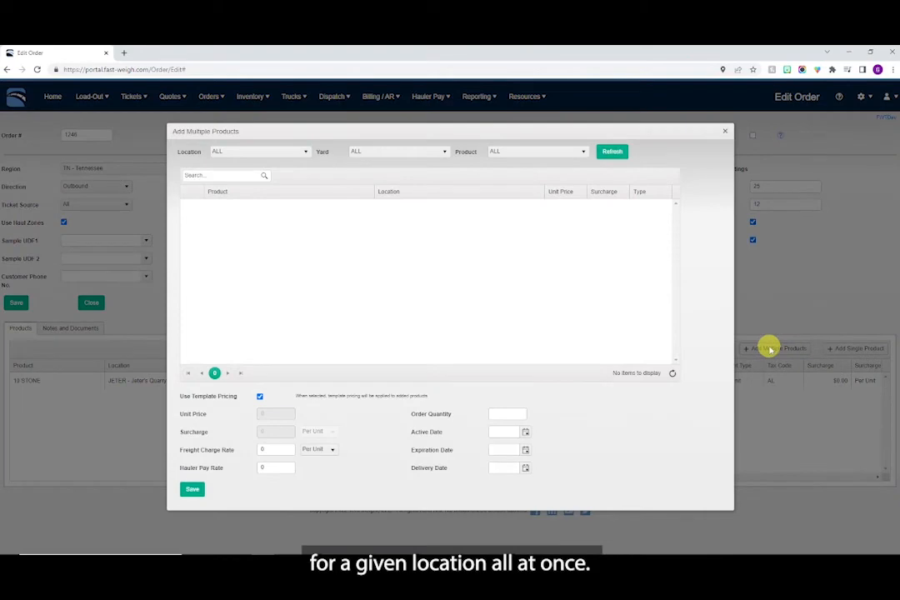
{"action": "left_click", "coordinate": [724, 131]}
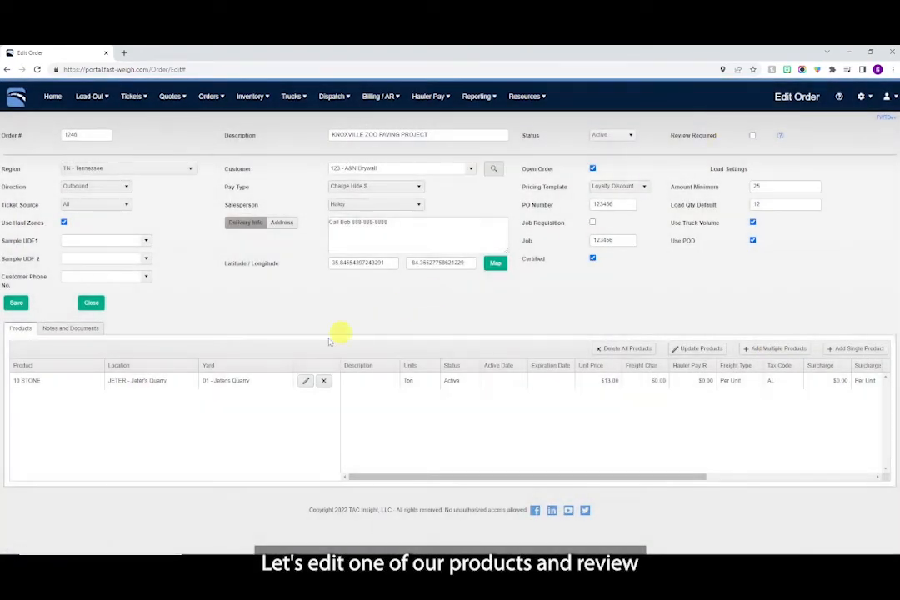
Edit the 10 STONE product and set its hauler to JCST - JAMES C & SONS TRUCKING.
{"action": "left_click", "coordinate": [305, 380]}
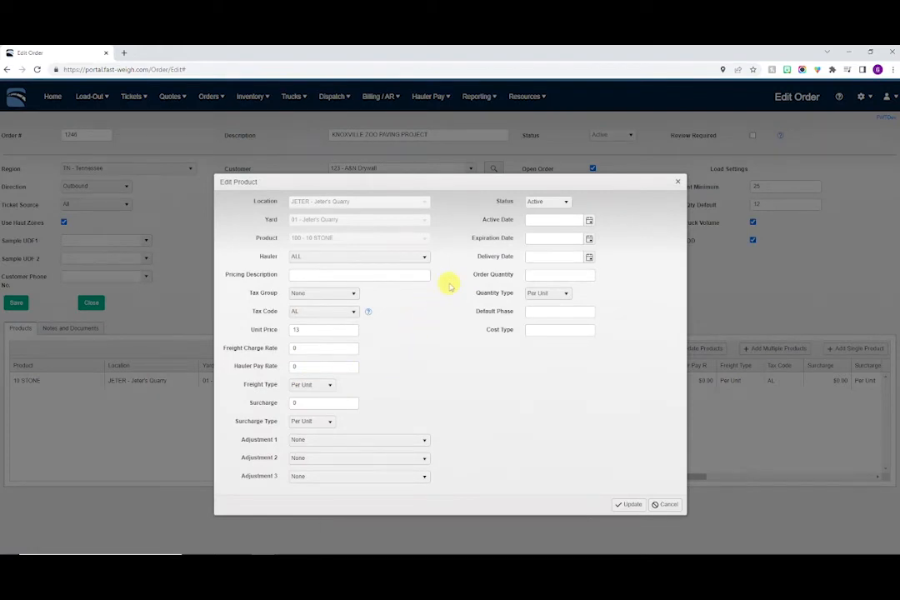
{"action": "left_click", "coordinate": [422, 258]}
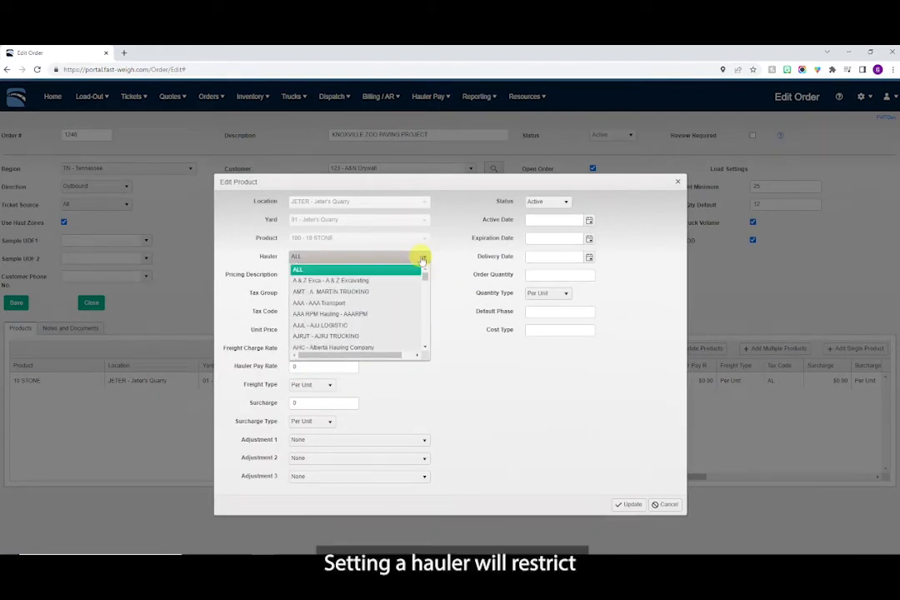
{"action": "key", "text": "j"}
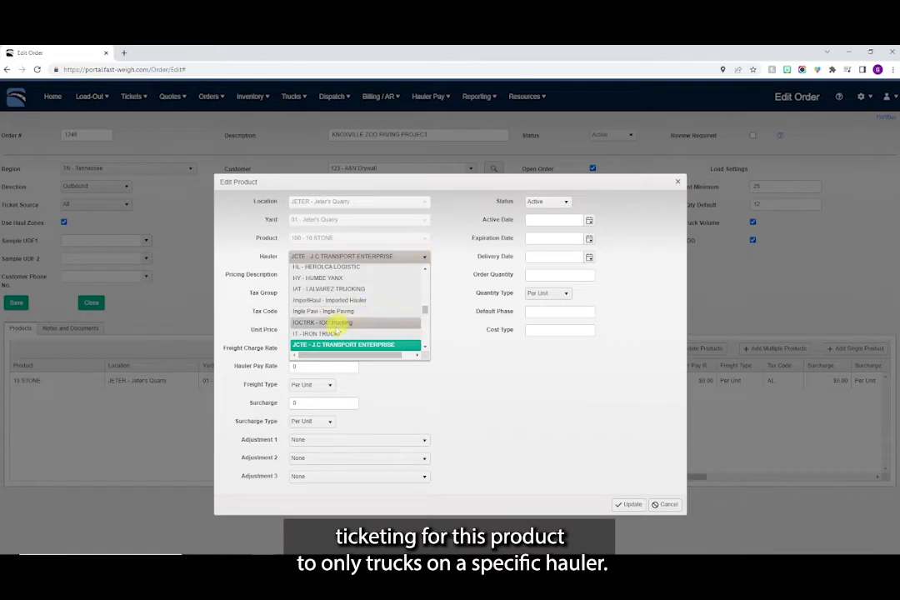
{"action": "scroll", "coordinate": [337, 330], "scroll_direction": "down", "scroll_amount": 1}
{"action": "left_click", "coordinate": [337, 321]}
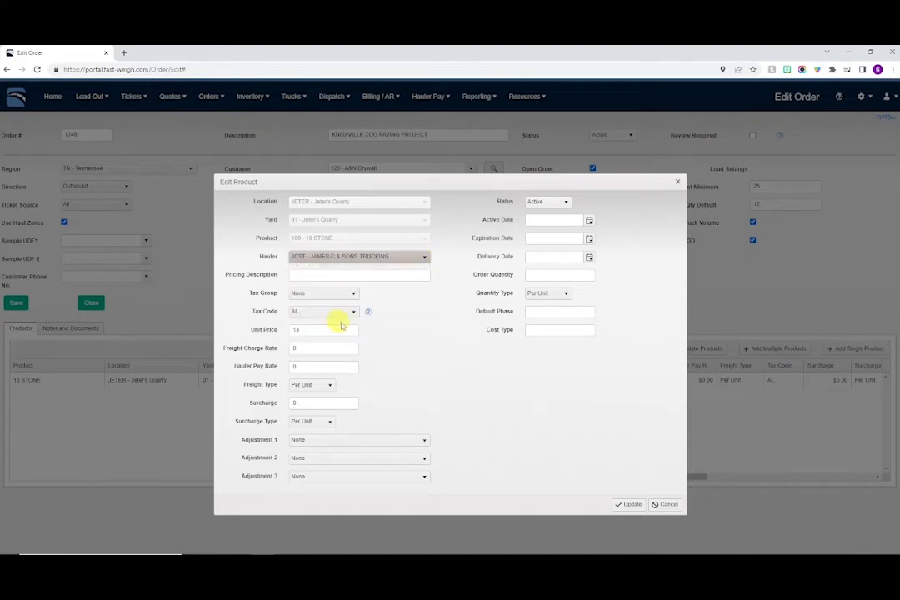
Set the product's hauler to ALL so that ticketing is not restricted to one hauler.
{"action": "left_click", "coordinate": [404, 256]}
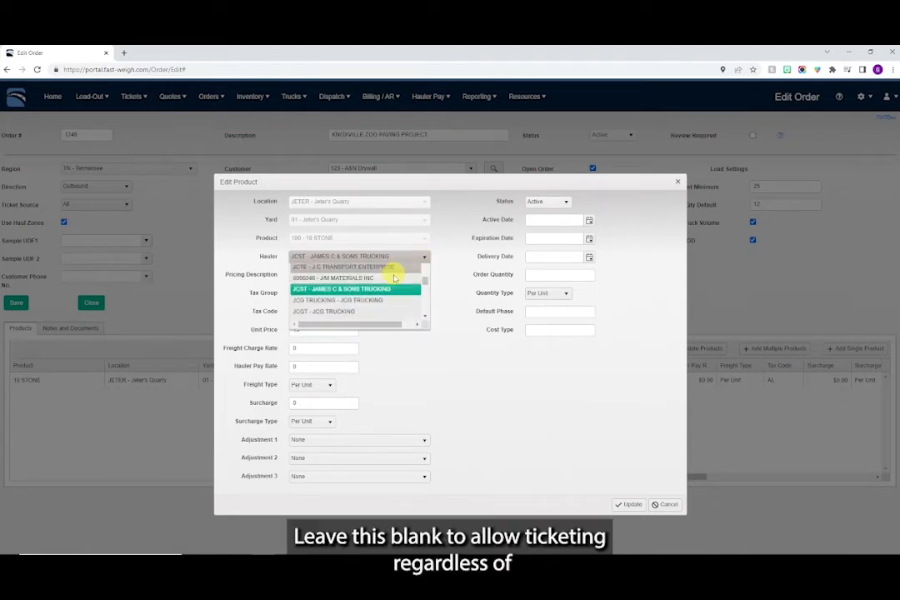
{"action": "scroll", "coordinate": [392, 281], "scroll_direction": "up", "scroll_amount": 5}
{"action": "left_click", "coordinate": [340, 270]}
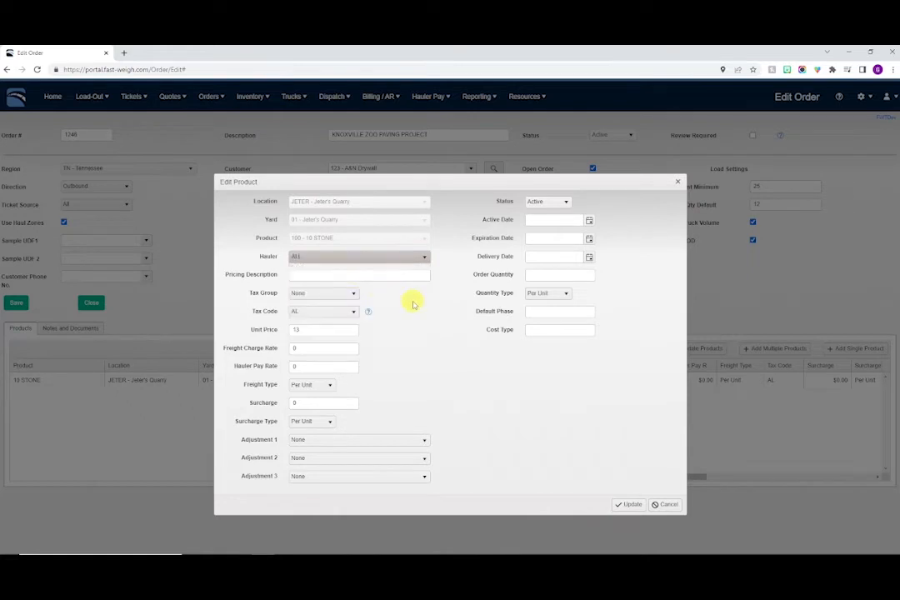
{"action": "left_click", "coordinate": [407, 274]}
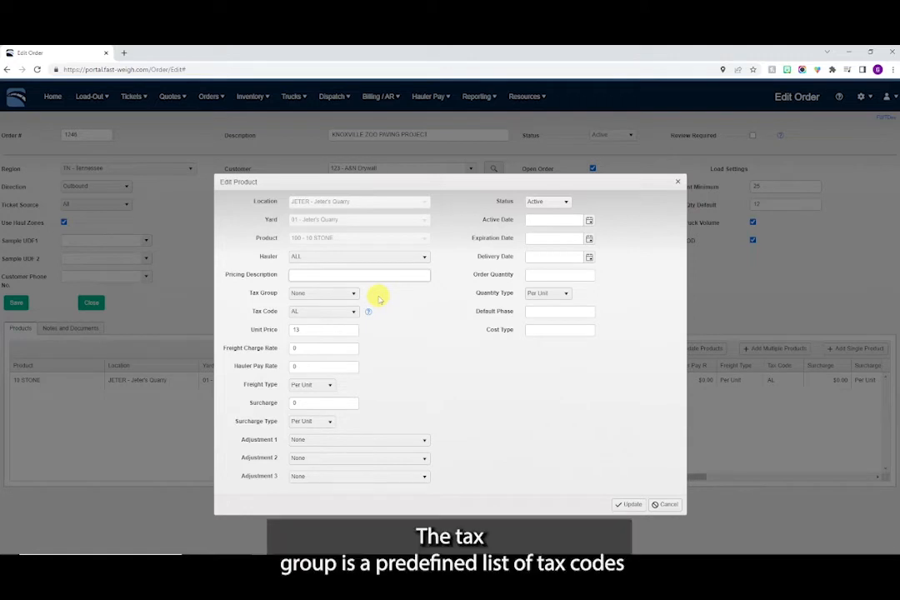
Set the product's tax group to Blount Counties and its tax code to BLOUN.
{"action": "left_click", "coordinate": [350, 296]}
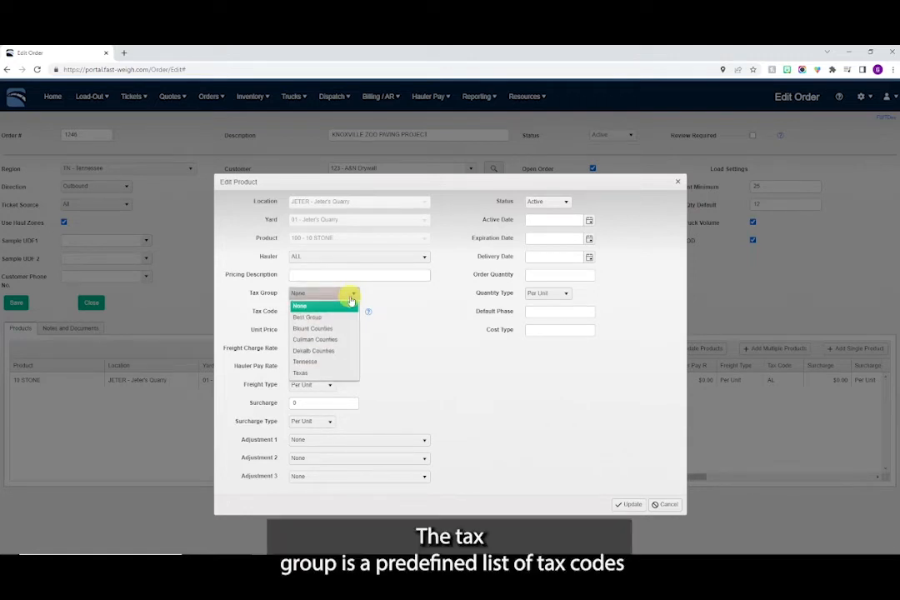
{"action": "left_click", "coordinate": [322, 331]}
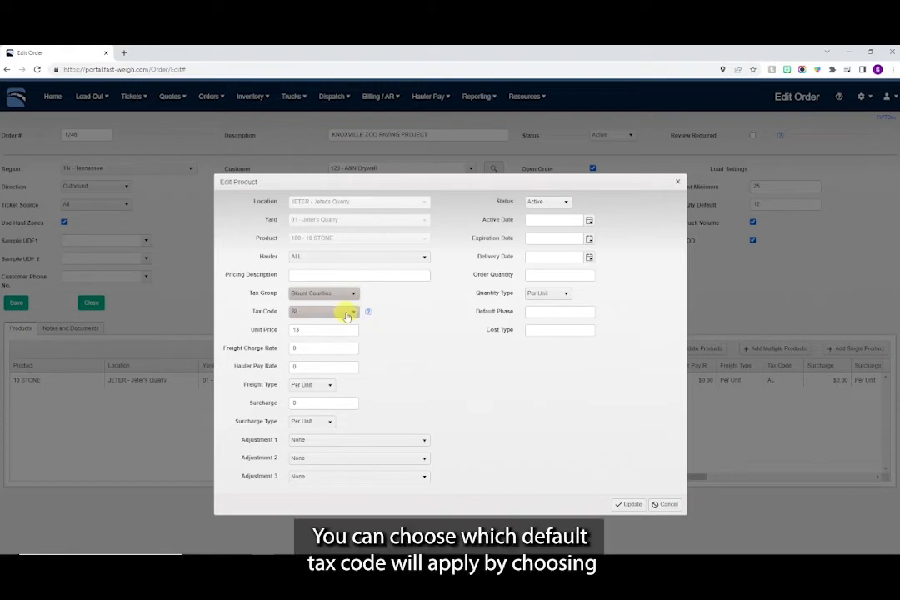
{"action": "left_click", "coordinate": [347, 314]}
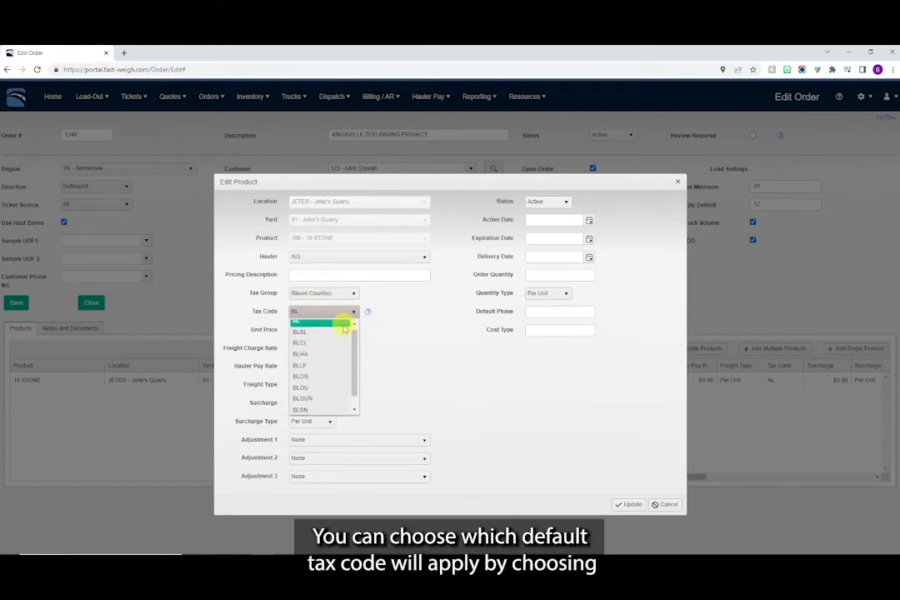
{"action": "left_click", "coordinate": [323, 383]}
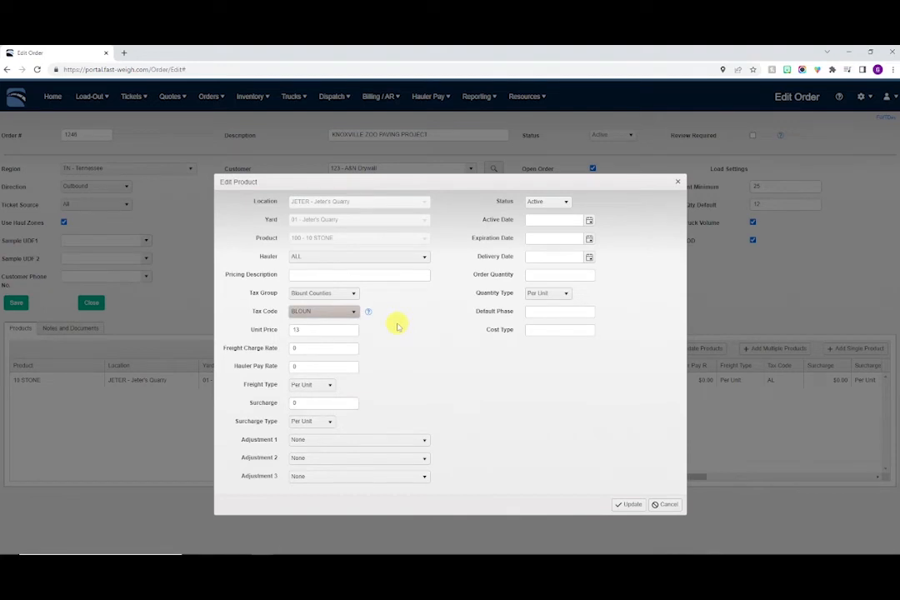
Set the product's freight charge rate and hauler pay rate to 10 each, and check the freight type options.
{"action": "left_click", "coordinate": [328, 347]}
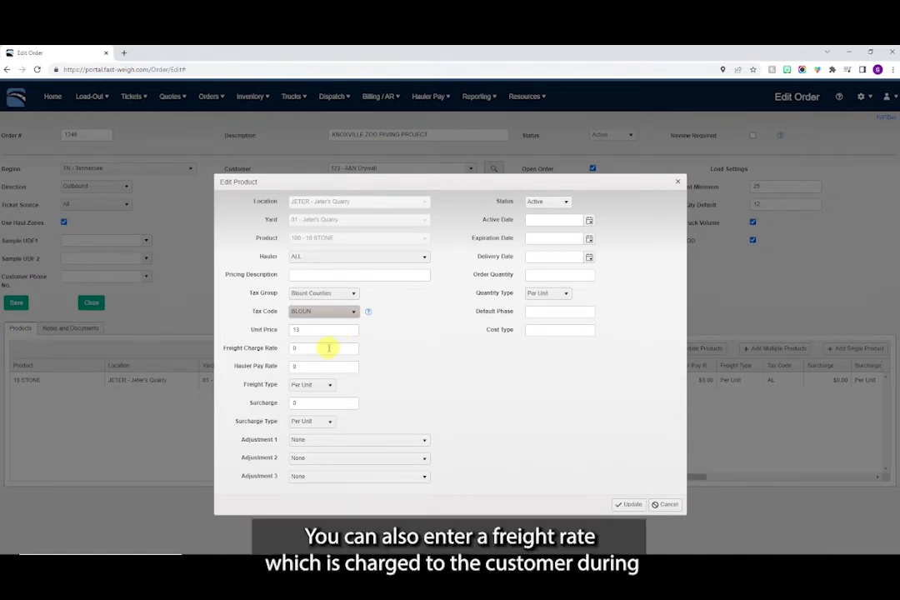
{"action": "type", "text": "10"}
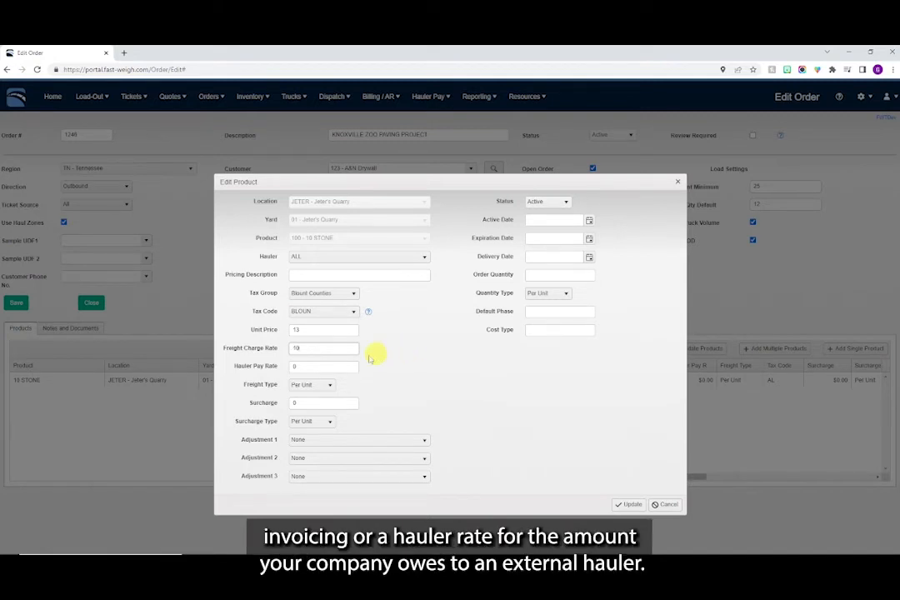
{"action": "left_click", "coordinate": [331, 365]}
{"action": "type", "text": "10"}
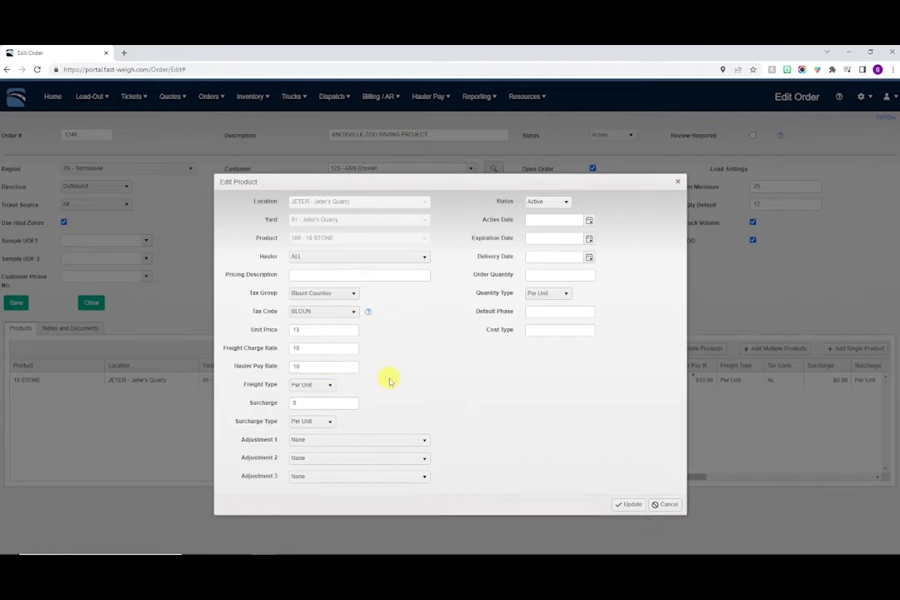
{"action": "left_click", "coordinate": [327, 386]}
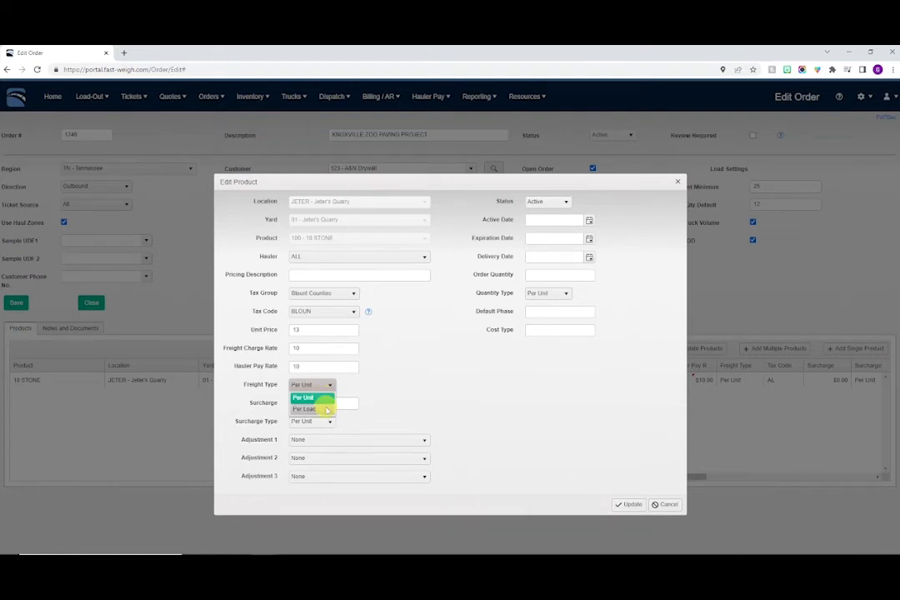
{"action": "left_click", "coordinate": [401, 392]}
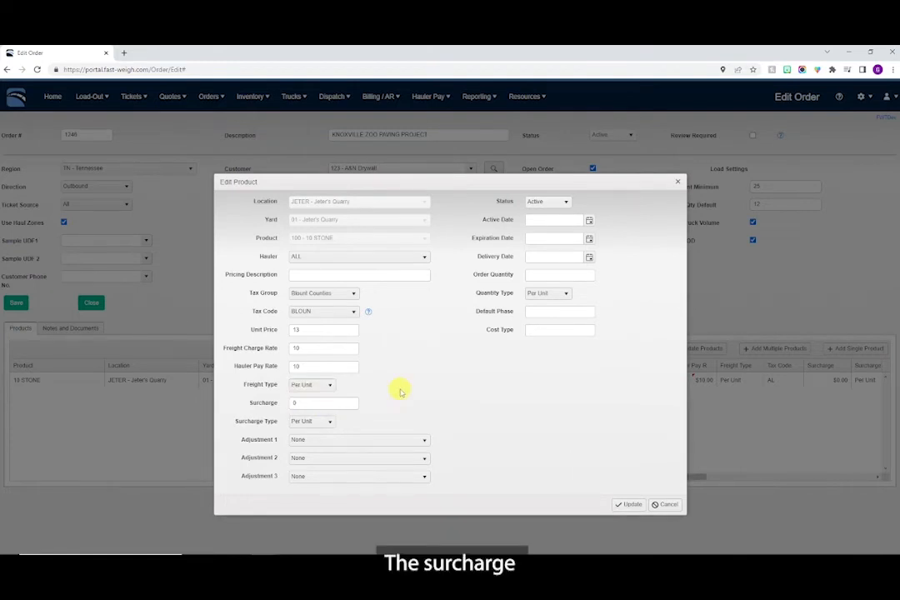
Set the product's surcharge to 5 Per Unit and assign Material - $10 off Load as Adjustment 1.
{"action": "left_click", "coordinate": [312, 403]}
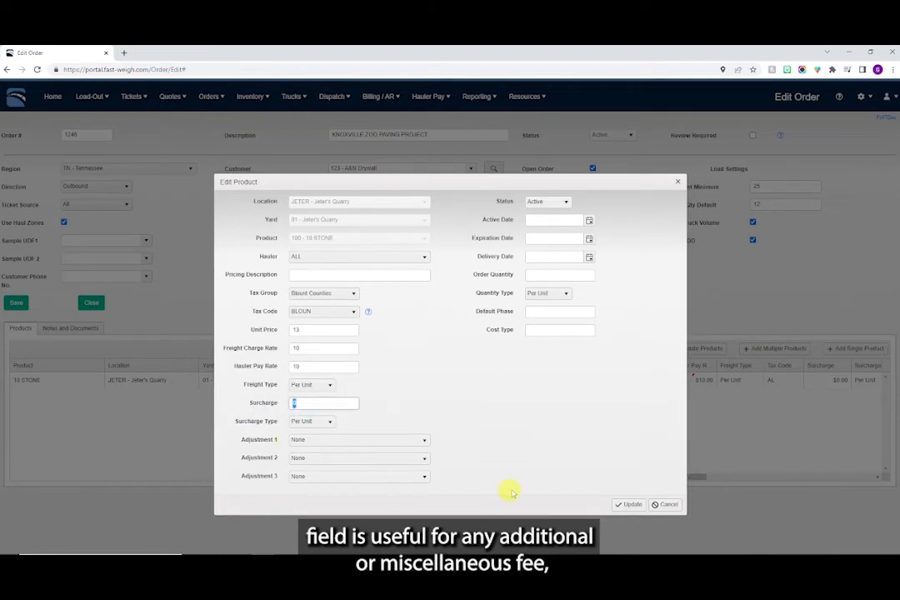
{"action": "type", "text": "5"}
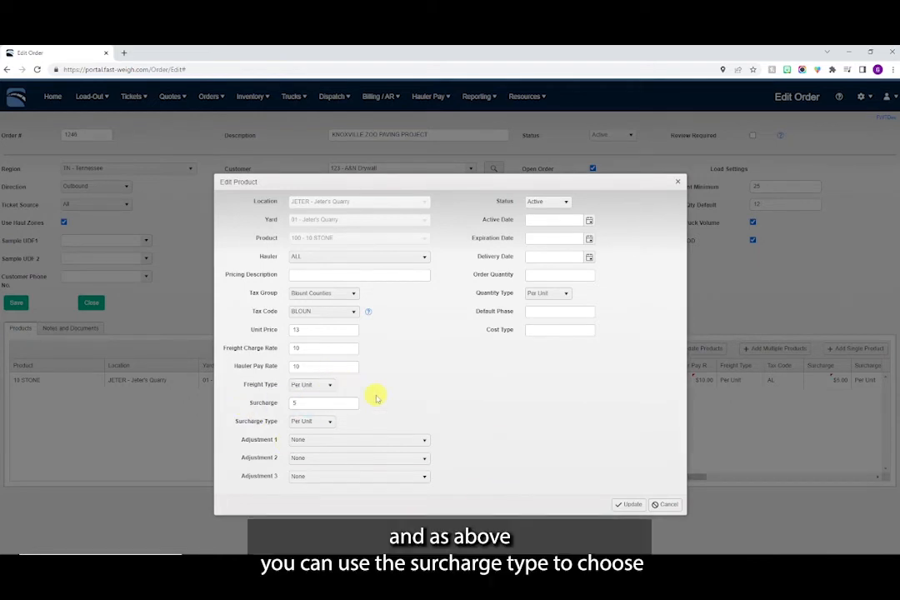
{"action": "left_click", "coordinate": [328, 421]}
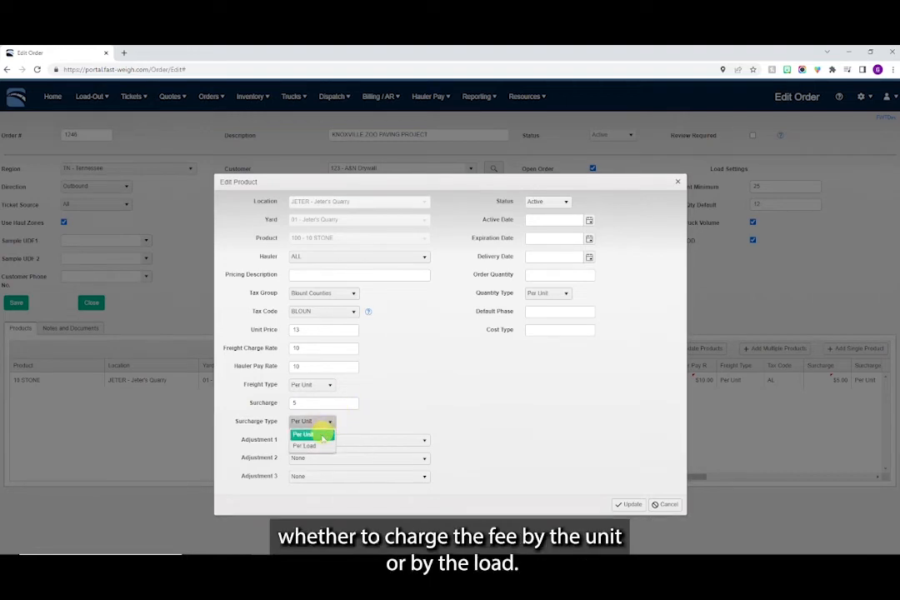
{"action": "left_click", "coordinate": [321, 433]}
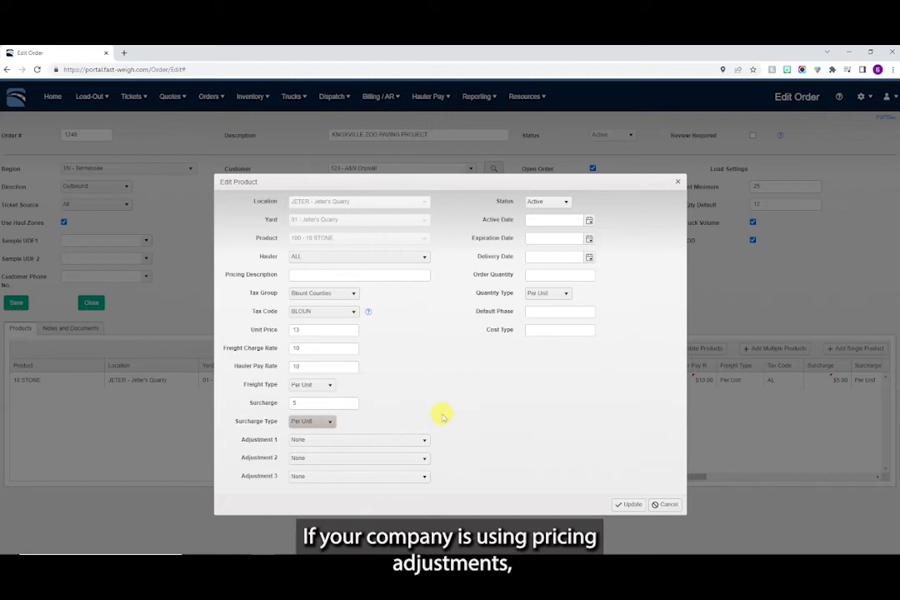
{"action": "left_click", "coordinate": [409, 439]}
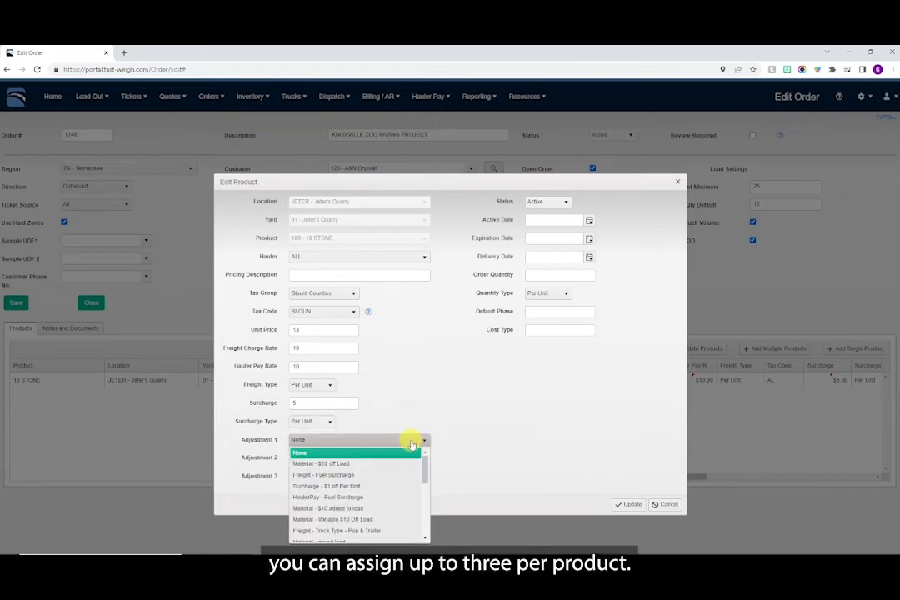
{"action": "left_click", "coordinate": [353, 464]}
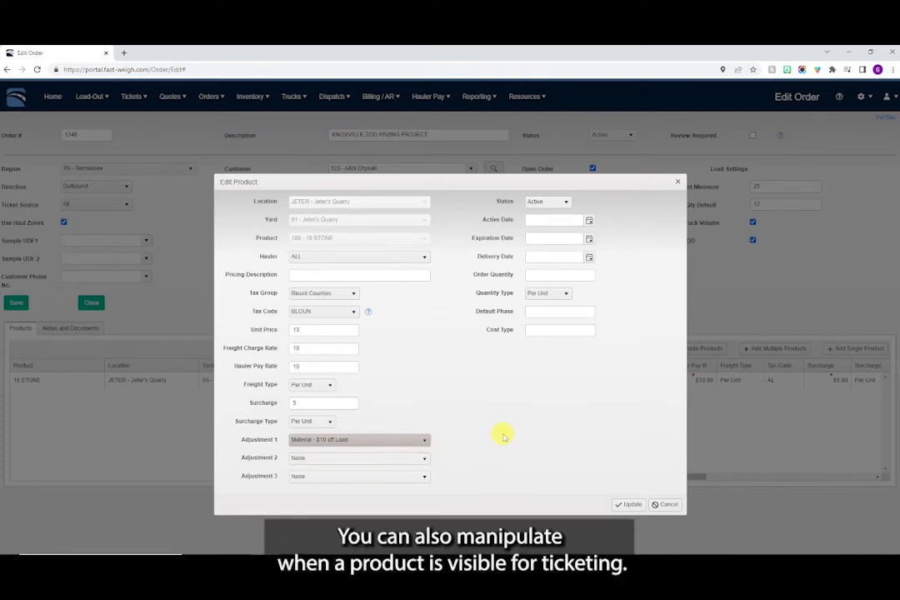
Review the product's active date, order quantity and quantity type options, and save the product changes.
{"action": "left_click", "coordinate": [590, 221]}
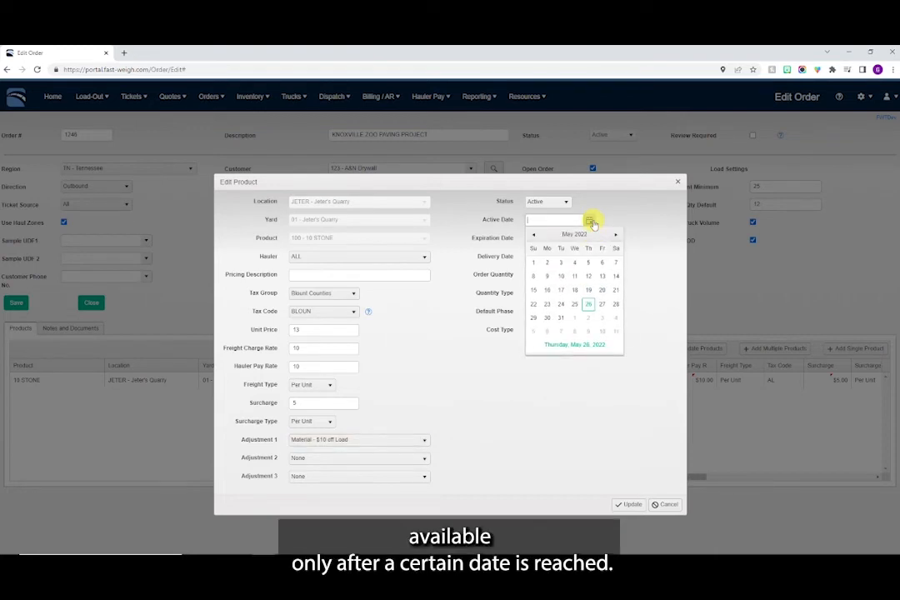
{"action": "left_click", "coordinate": [591, 222]}
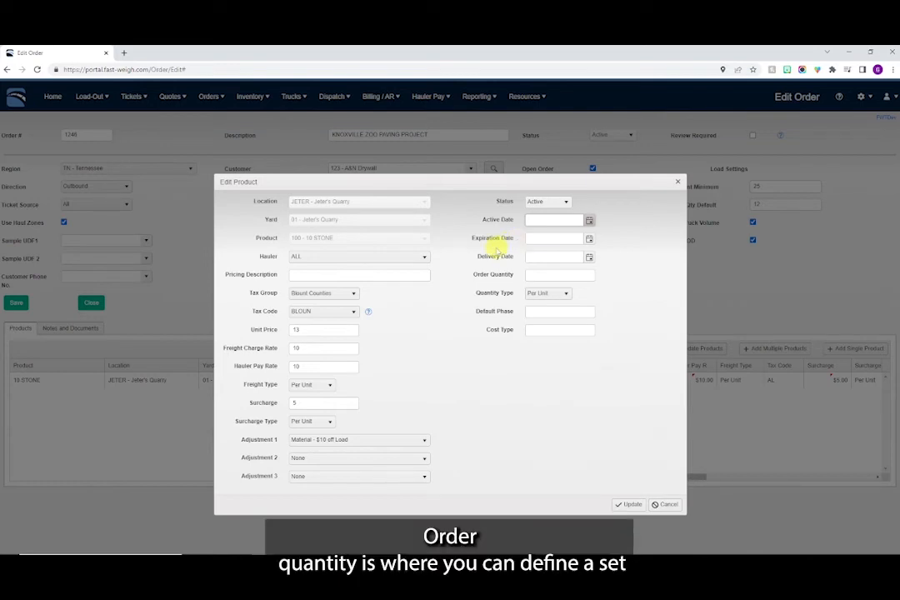
{"action": "left_click", "coordinate": [590, 276]}
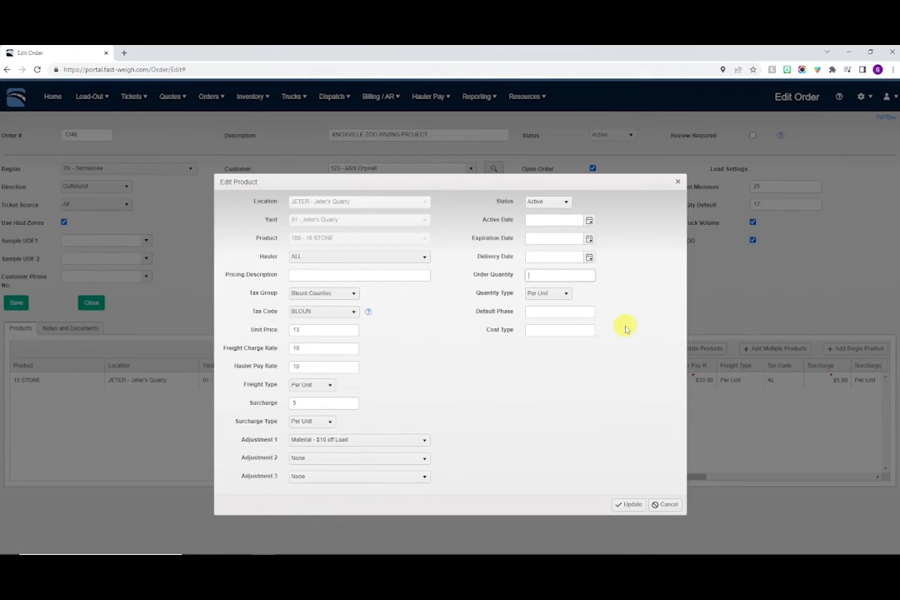
{"action": "left_click", "coordinate": [547, 293]}
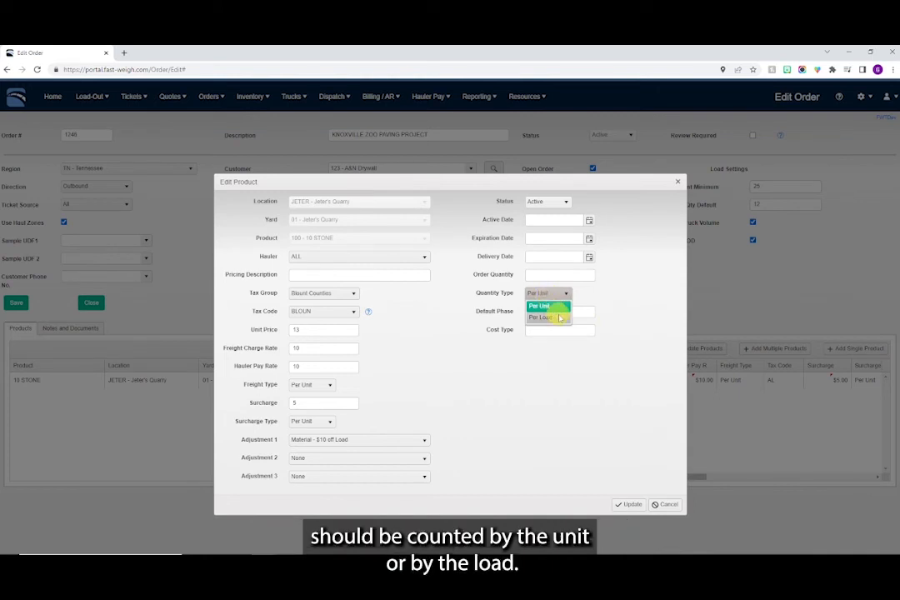
{"action": "left_click", "coordinate": [627, 294]}
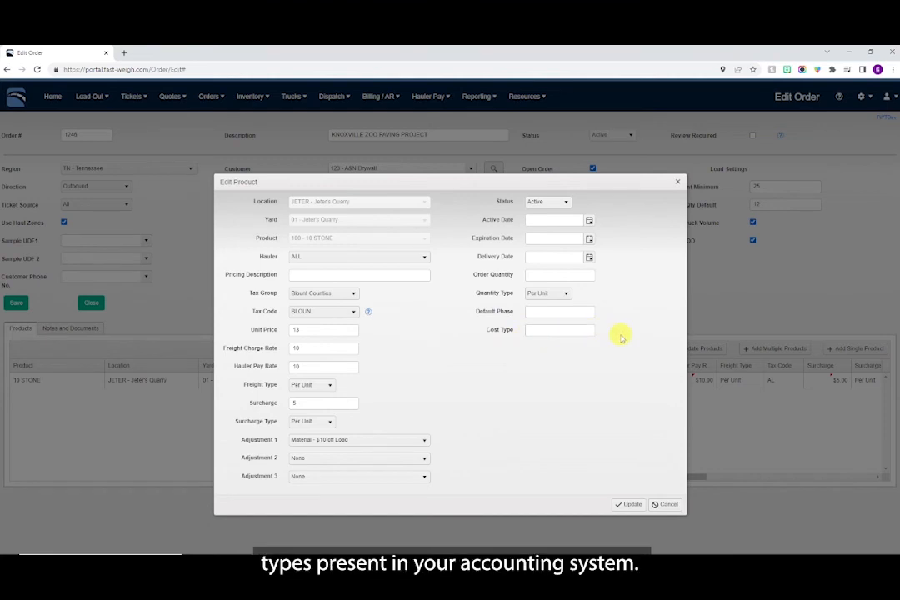
{"action": "left_click", "coordinate": [631, 503]}
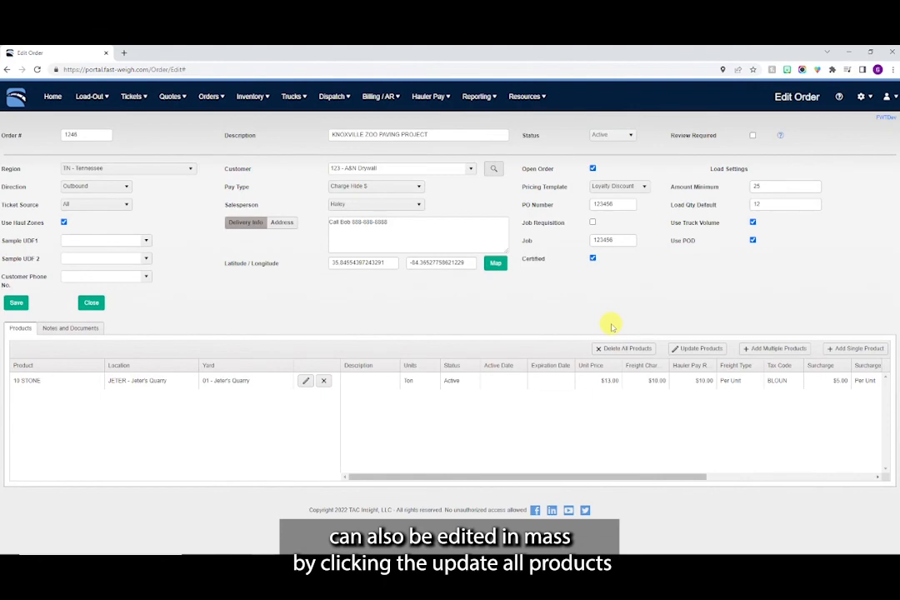
Examine the form for updating all of the order's products at once and close it without saving.
{"action": "left_click", "coordinate": [685, 349]}
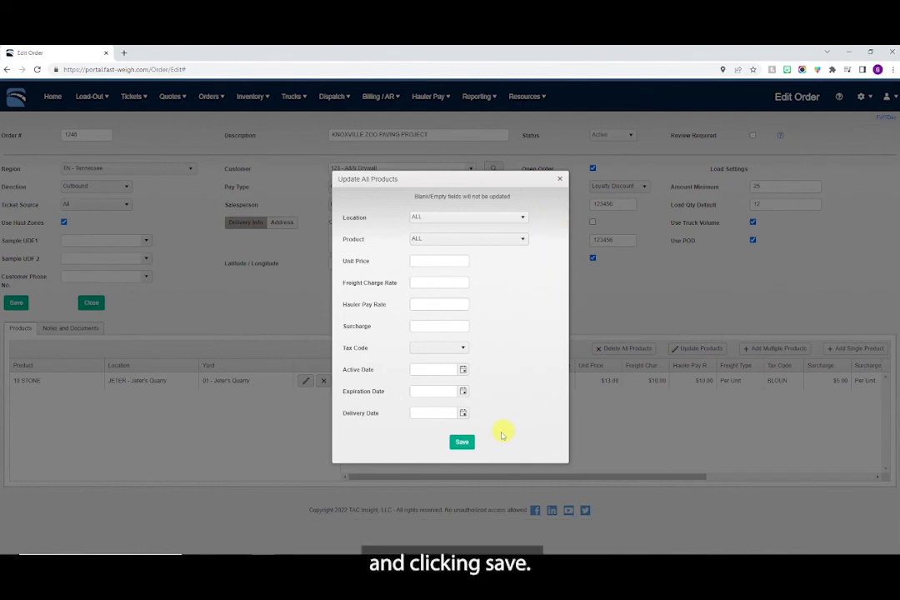
{"action": "left_click", "coordinate": [559, 179]}
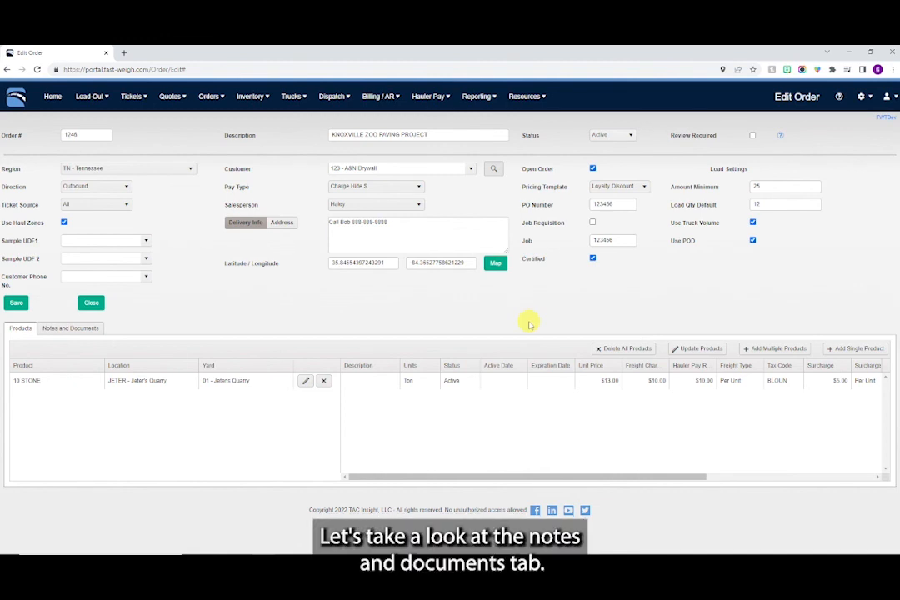
Review the order's notes and documents section, and examine the new document form before closing it without attaching a file.
{"action": "left_click", "coordinate": [71, 332]}
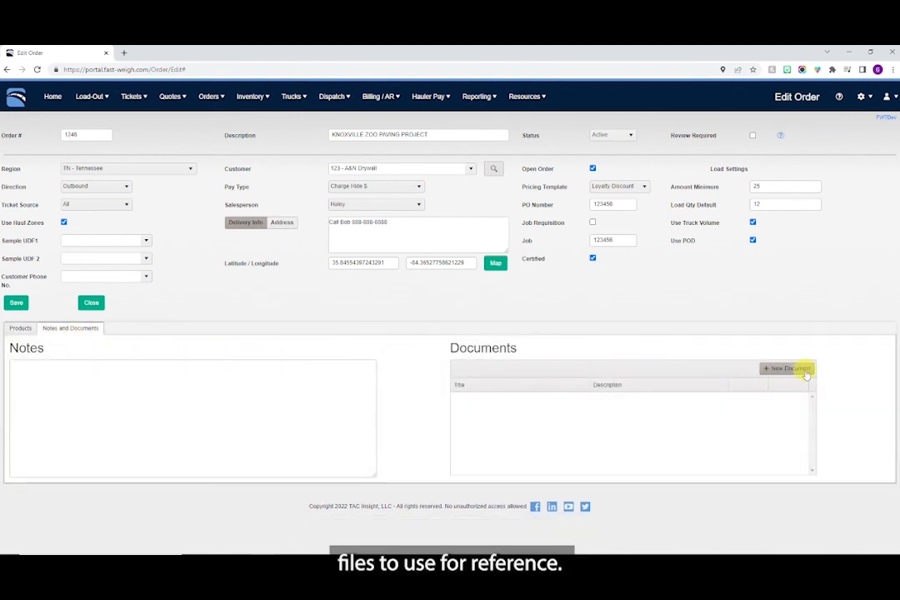
{"action": "left_click", "coordinate": [780, 369]}
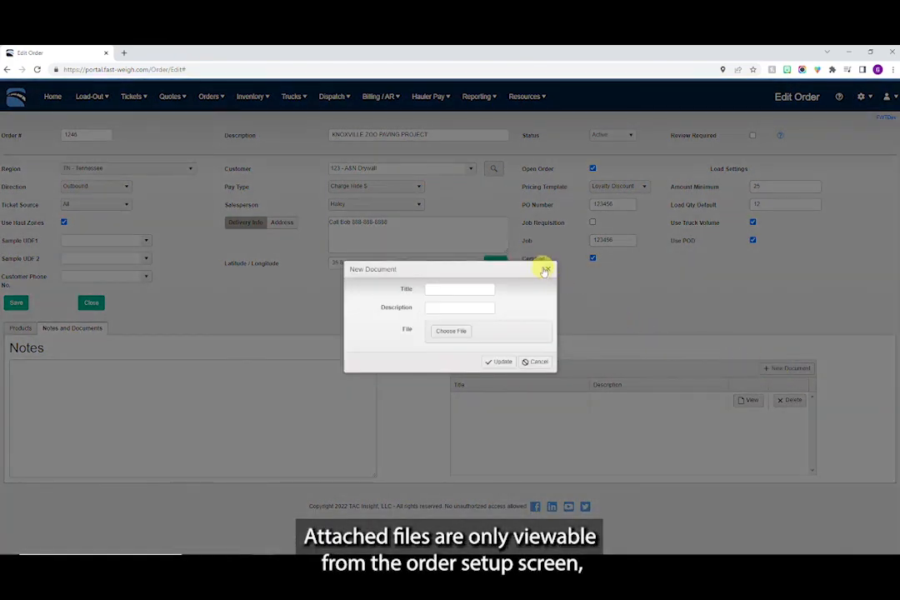
{"action": "left_click", "coordinate": [548, 268]}
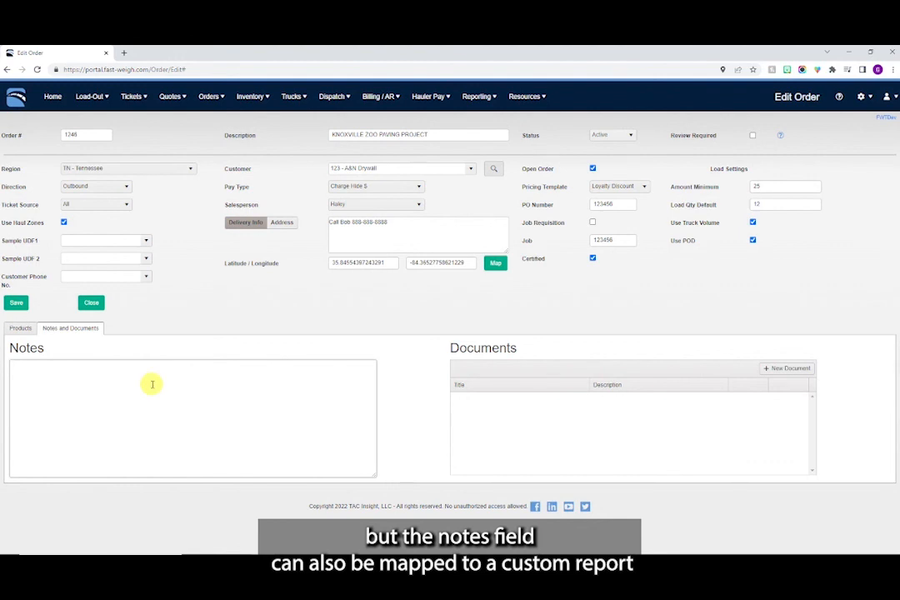
Save the Knoxville Zoo Paving Project order and close it.
{"action": "left_click", "coordinate": [22, 305]}
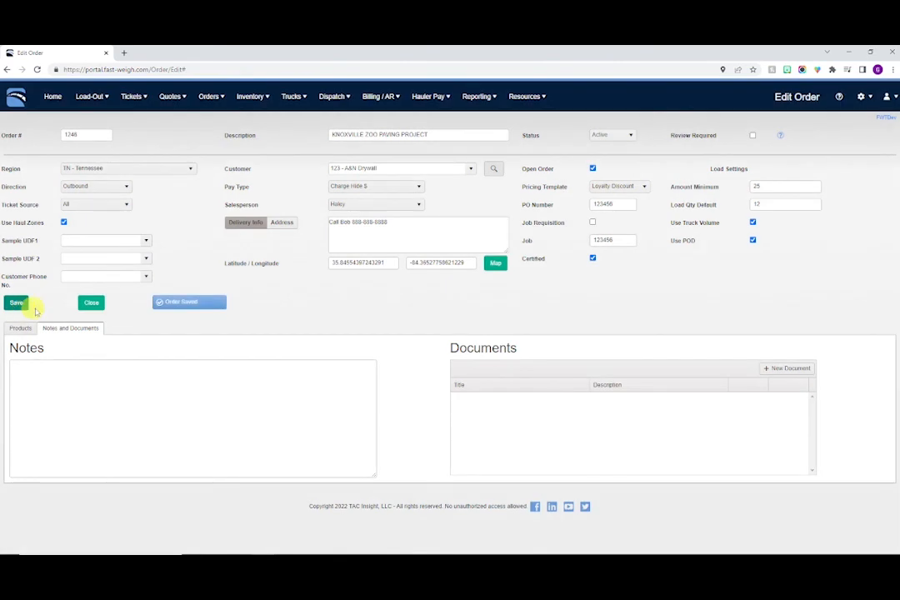
{"action": "left_click", "coordinate": [90, 306]}
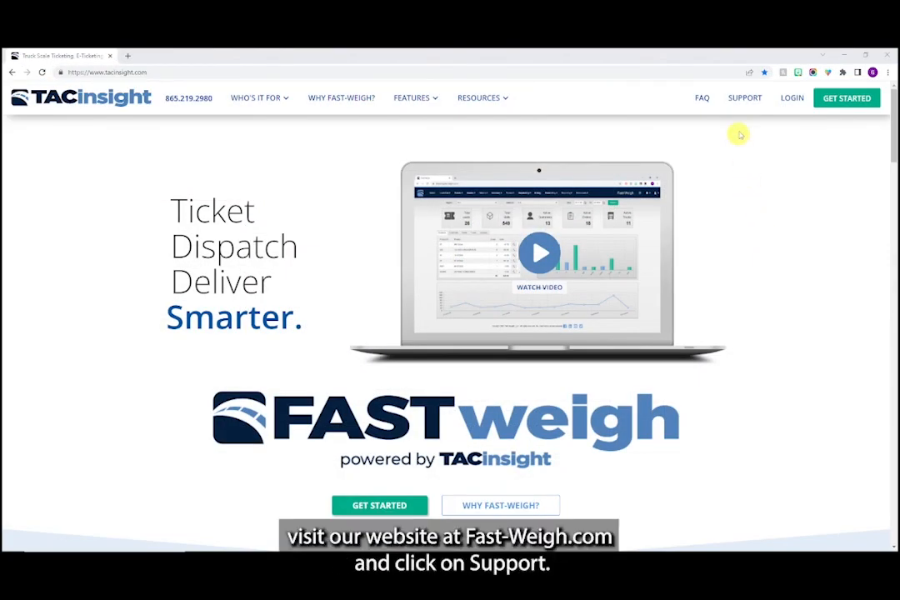
Open the Fast-Weigh Knowledge Base through the customer support page of the TACinsight website.
{"action": "left_click", "coordinate": [745, 98]}
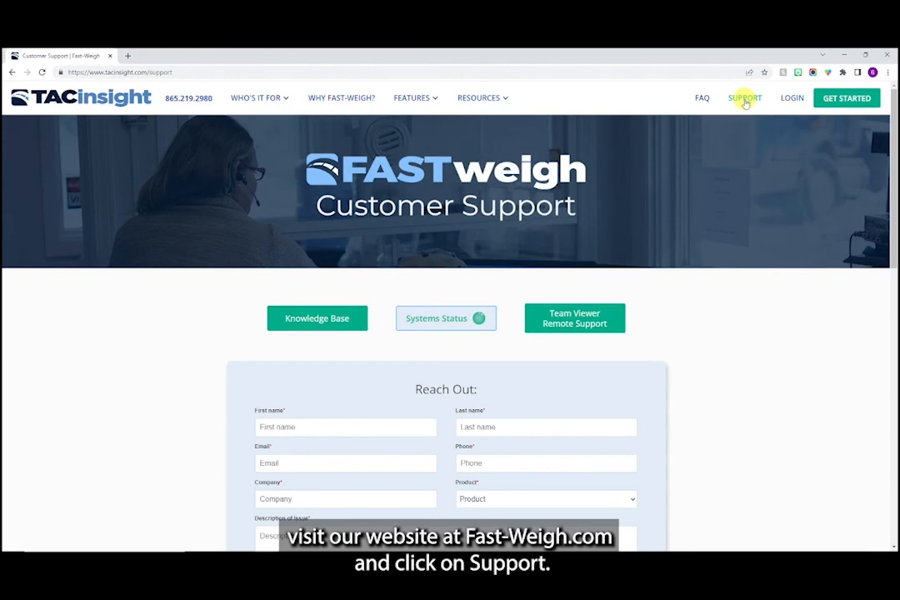
{"action": "left_click", "coordinate": [312, 321]}
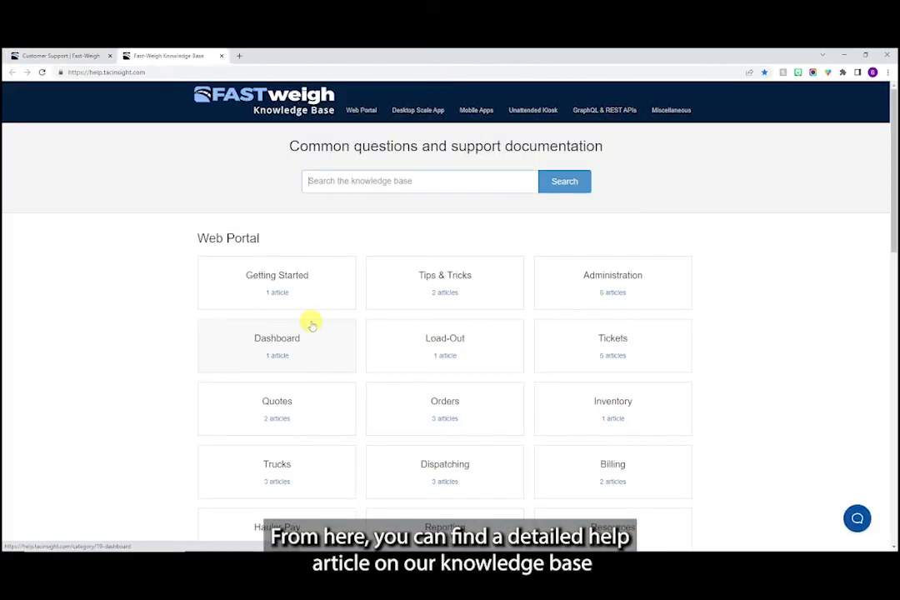